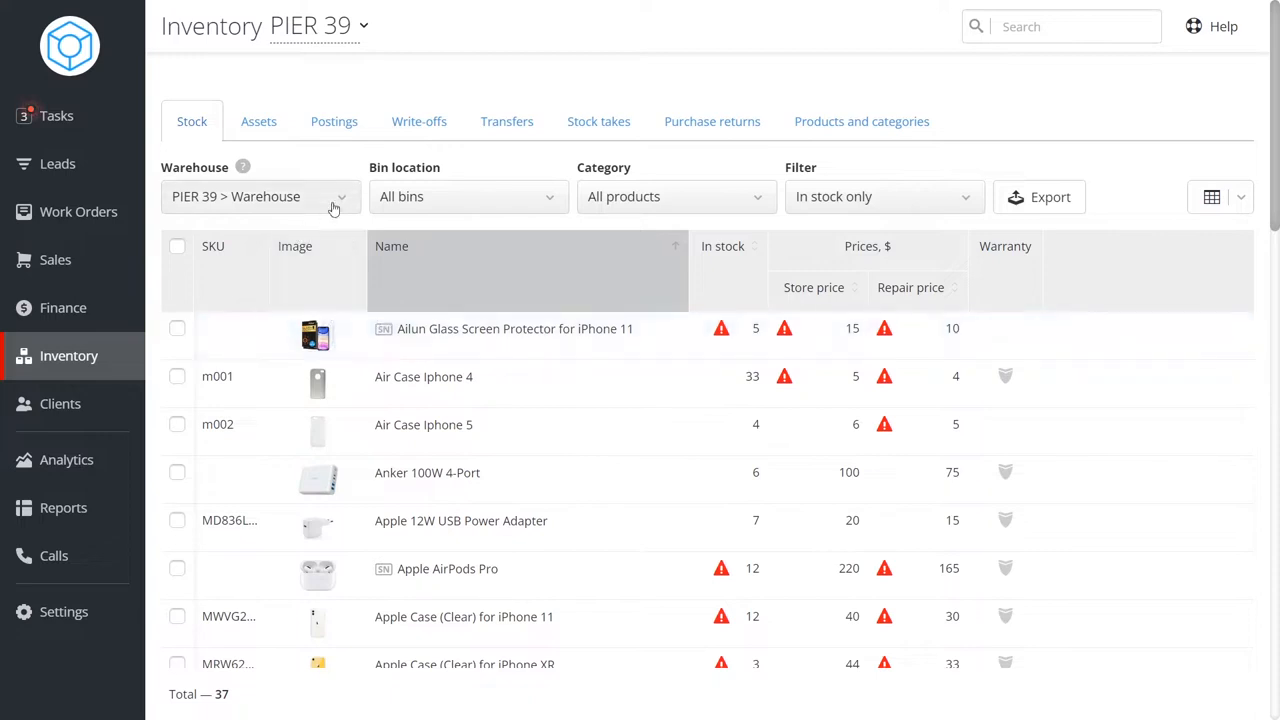
# Examine the warehouse and bin location filters on the inventory stock list.
pyautogui.click(344, 203)
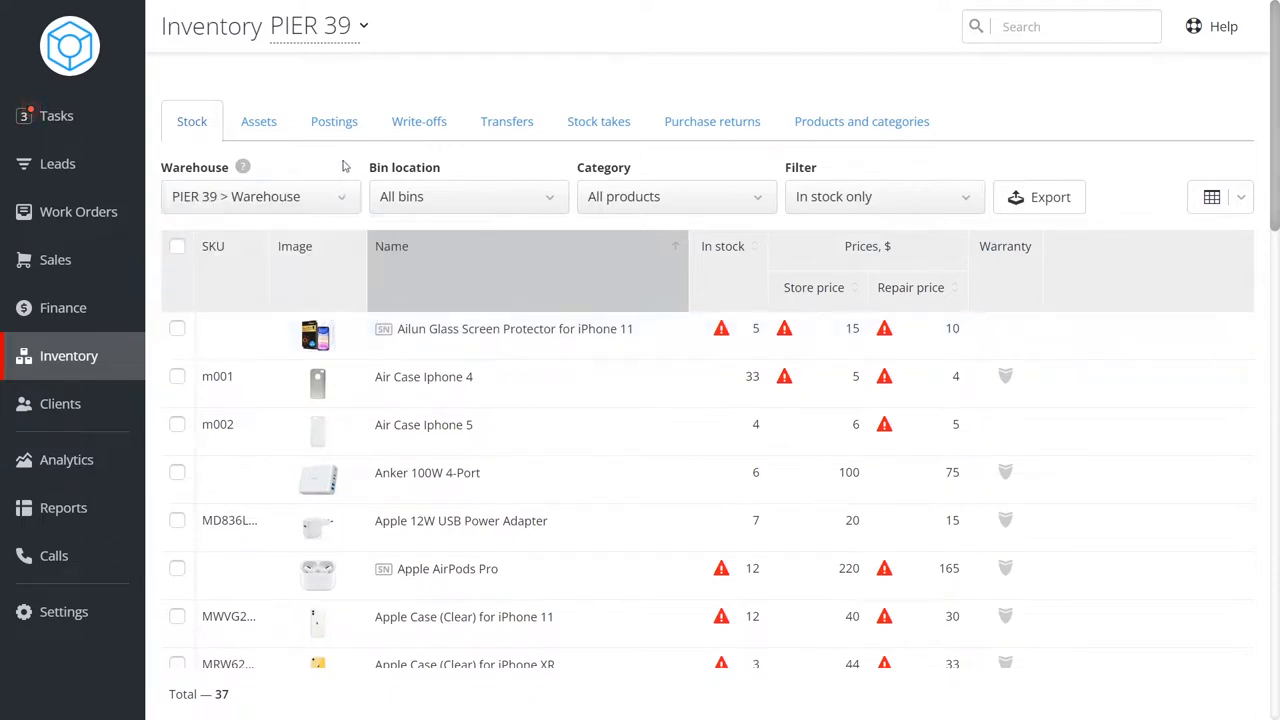
pyautogui.click(510, 197)
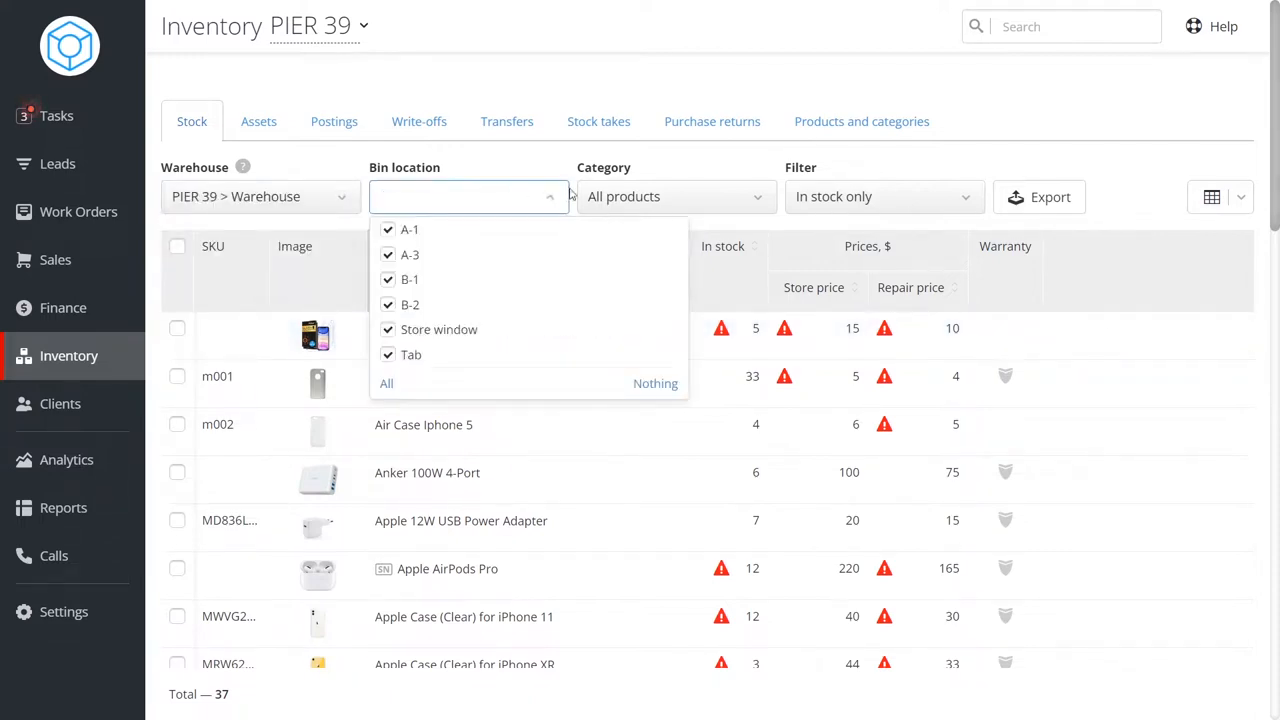
pyautogui.click(522, 152)
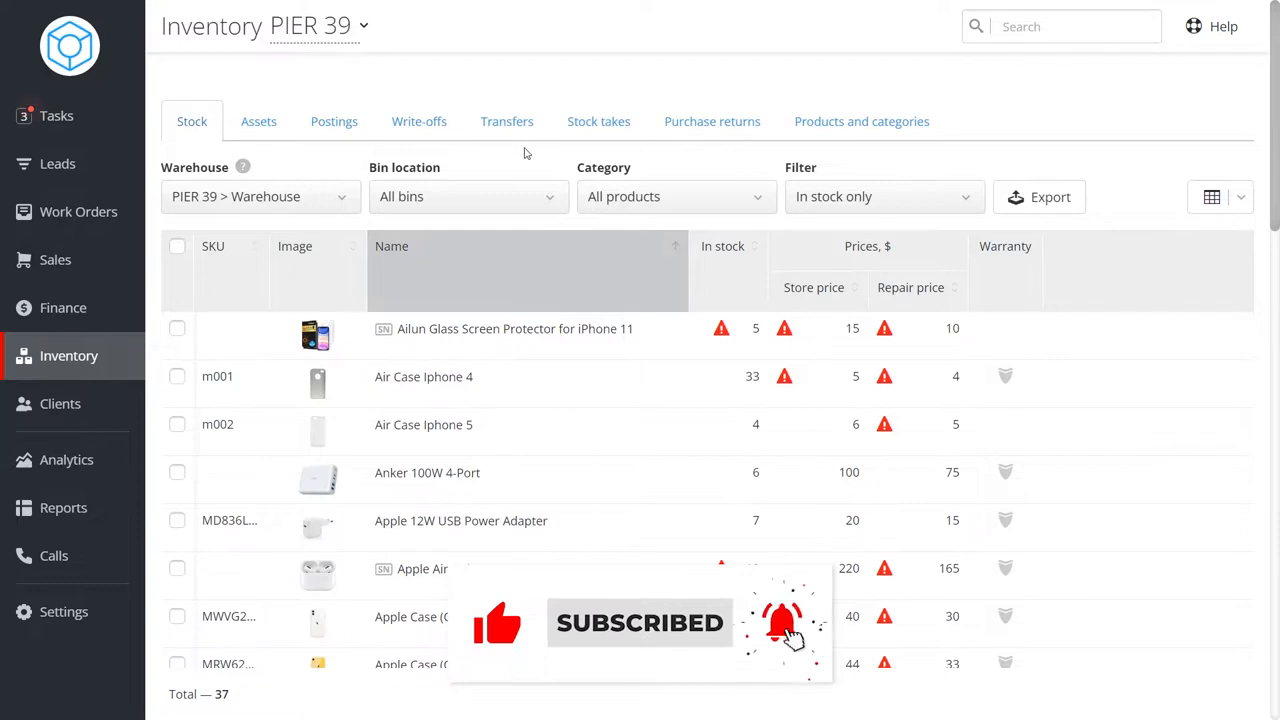
# Open the warehouse settings and review the product and asset warehouse lists.
pyautogui.click(63, 610)
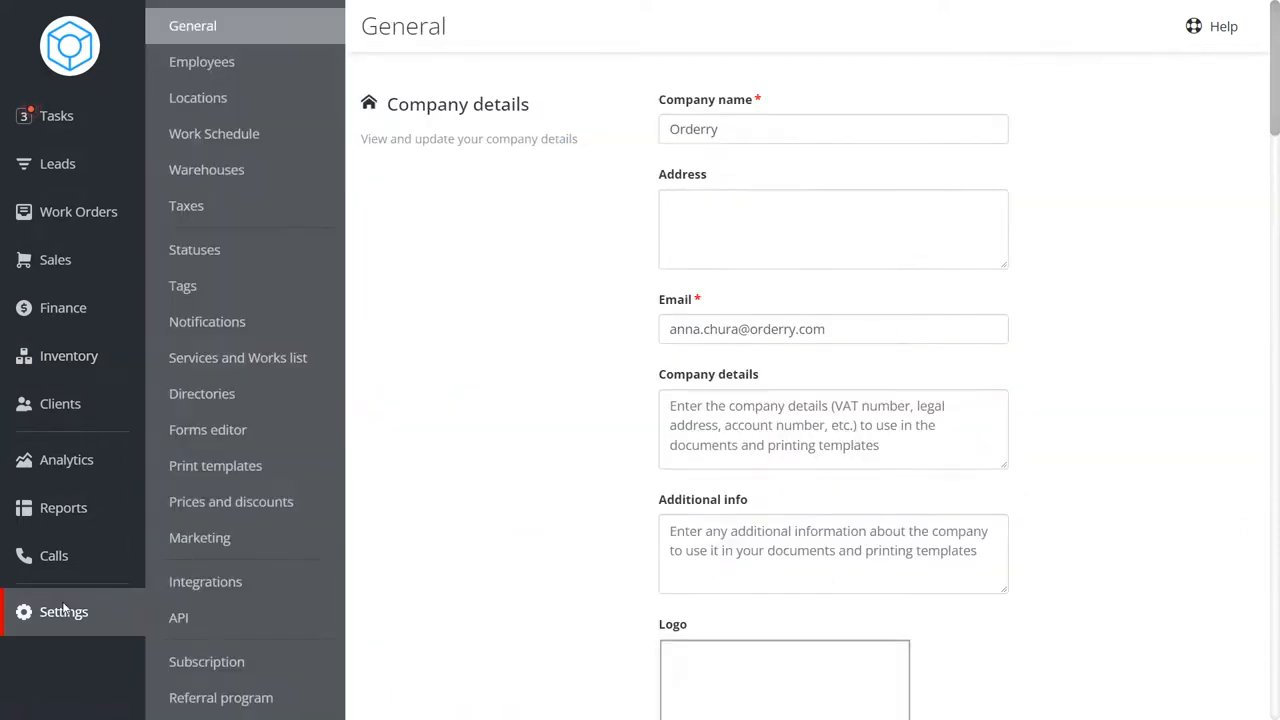
pyautogui.click(234, 170)
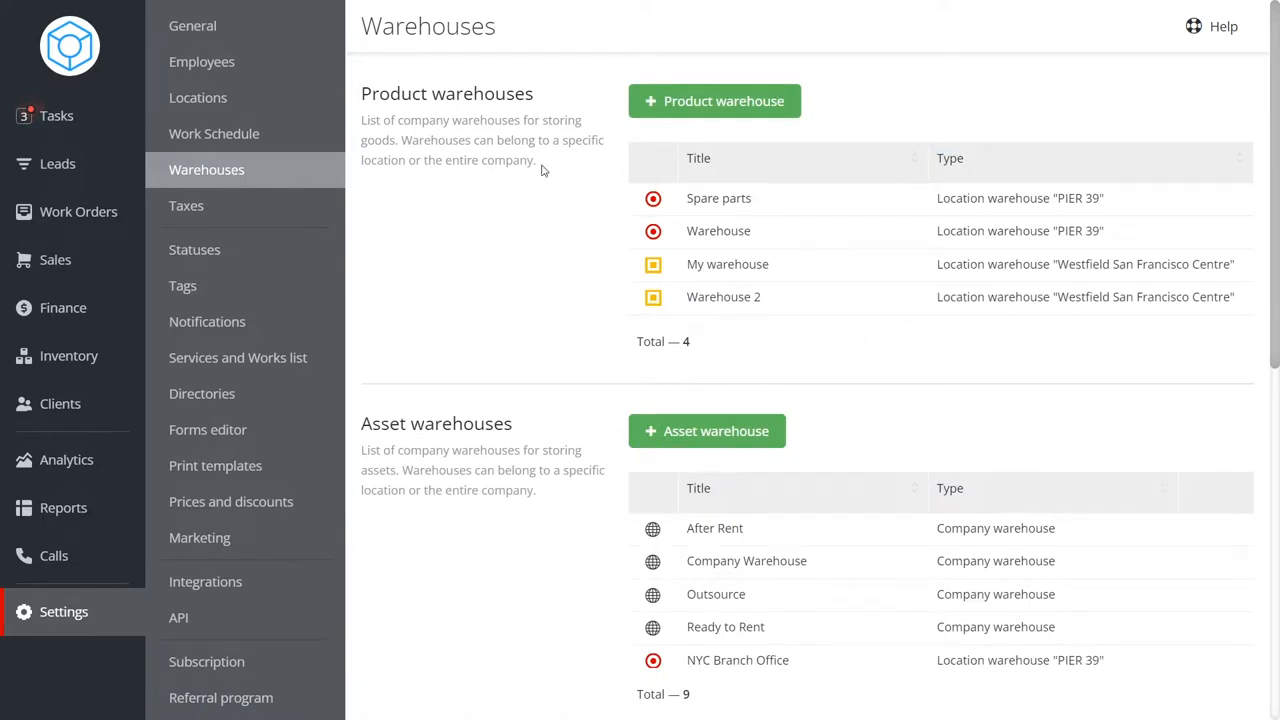
pyautogui.moveTo(532, 88); pyautogui.dragTo(361, 93)
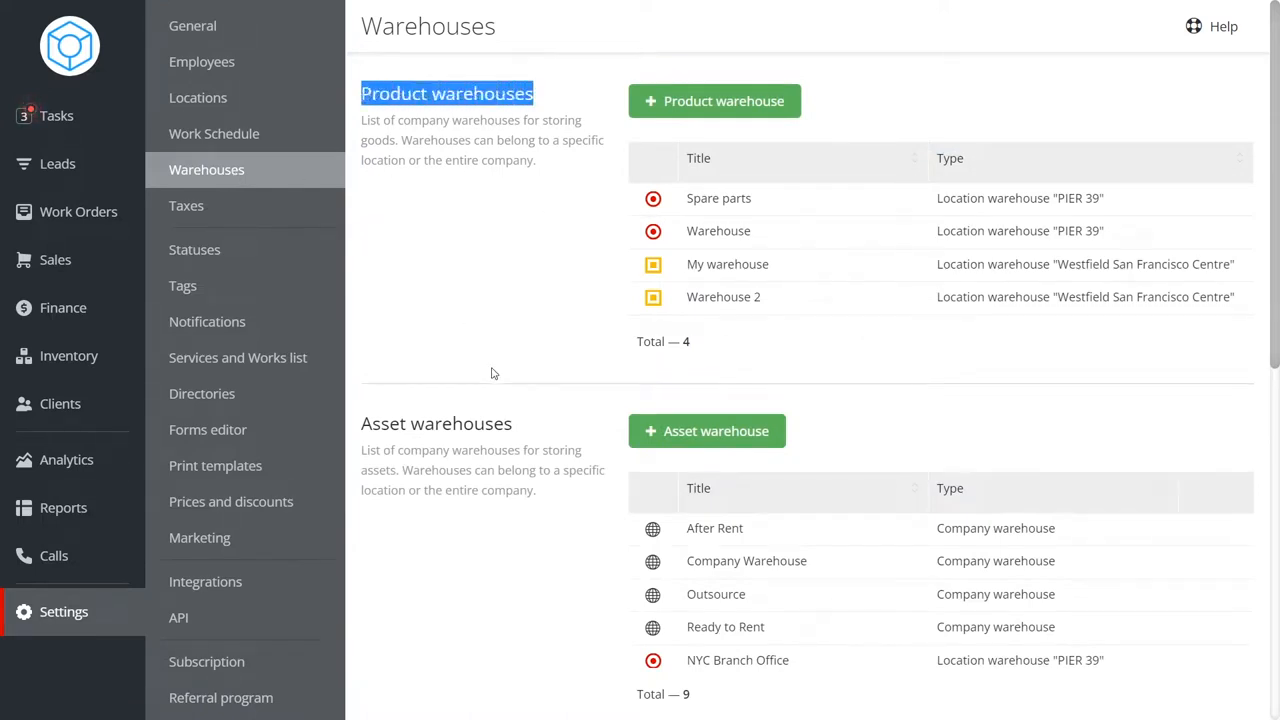
pyautogui.moveTo(512, 424); pyautogui.dragTo(361, 426)
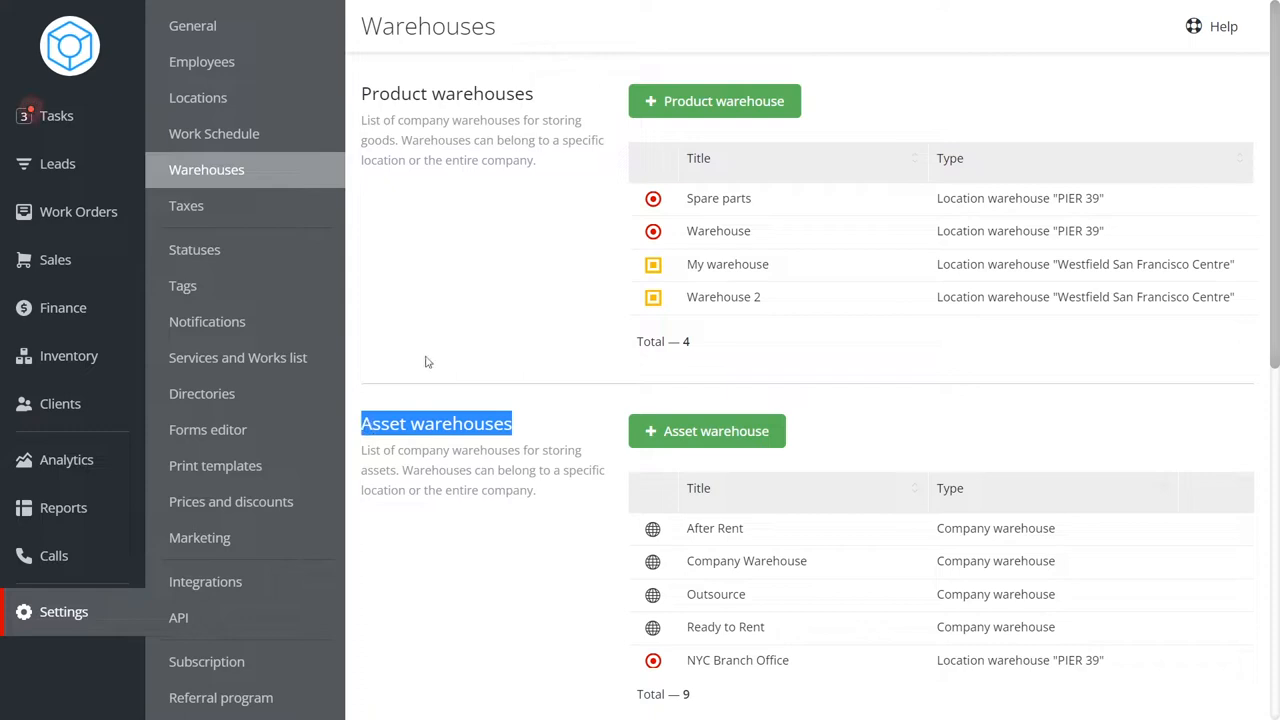
pyautogui.click(458, 319)
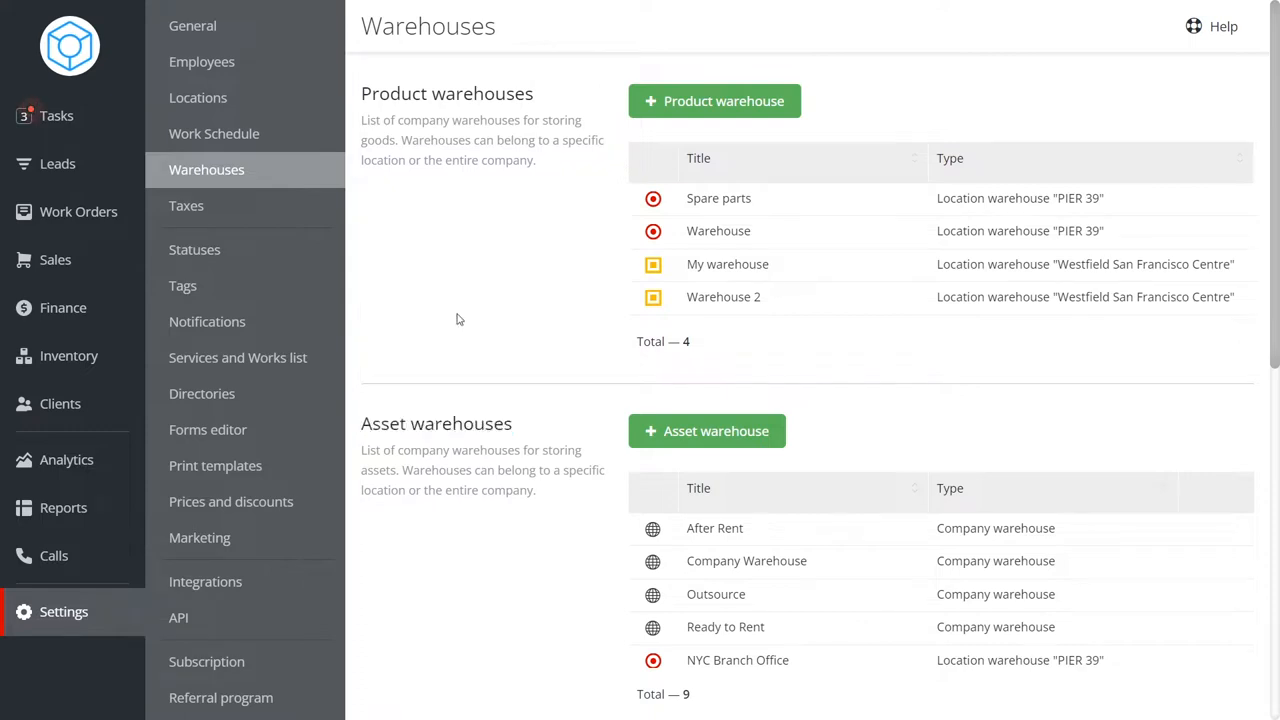
# Browse the inventory stock and assets lists, opening one smartphone asset's details.
pyautogui.click(52, 357)
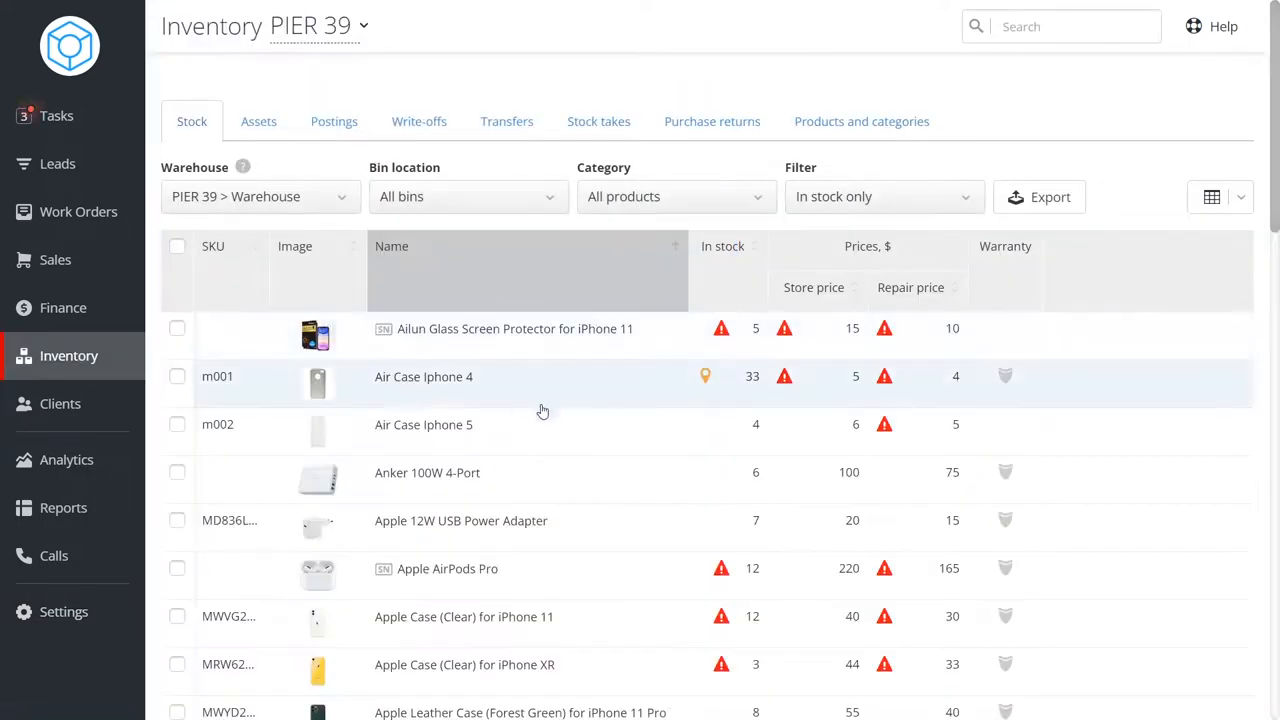
pyautogui.click(518, 487)
pyautogui.click(304, 413)
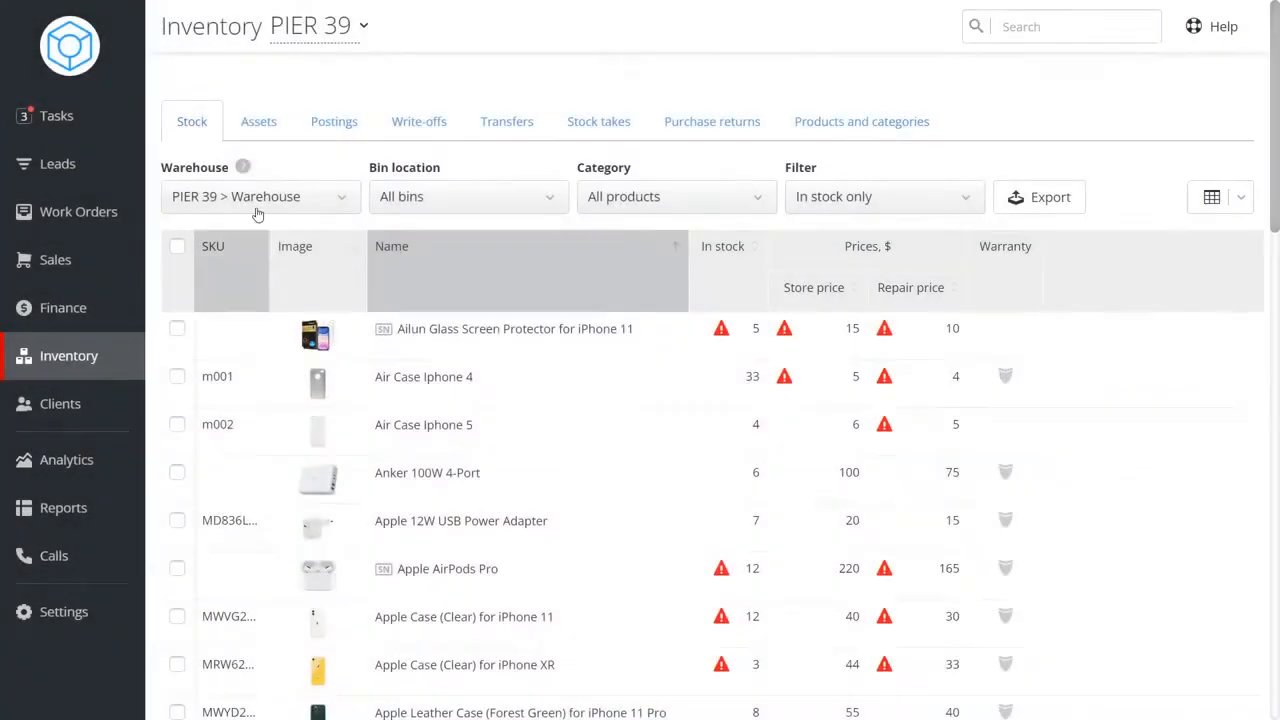
pyautogui.click(255, 124)
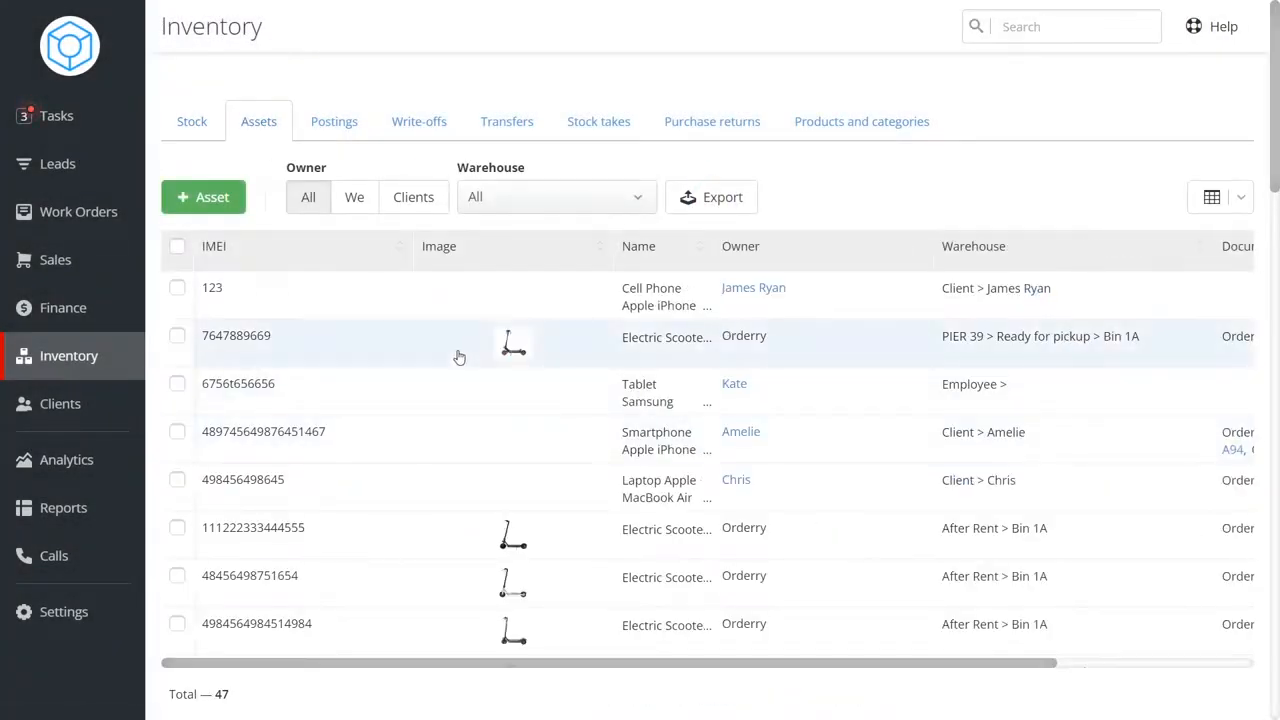
pyautogui.click(392, 437)
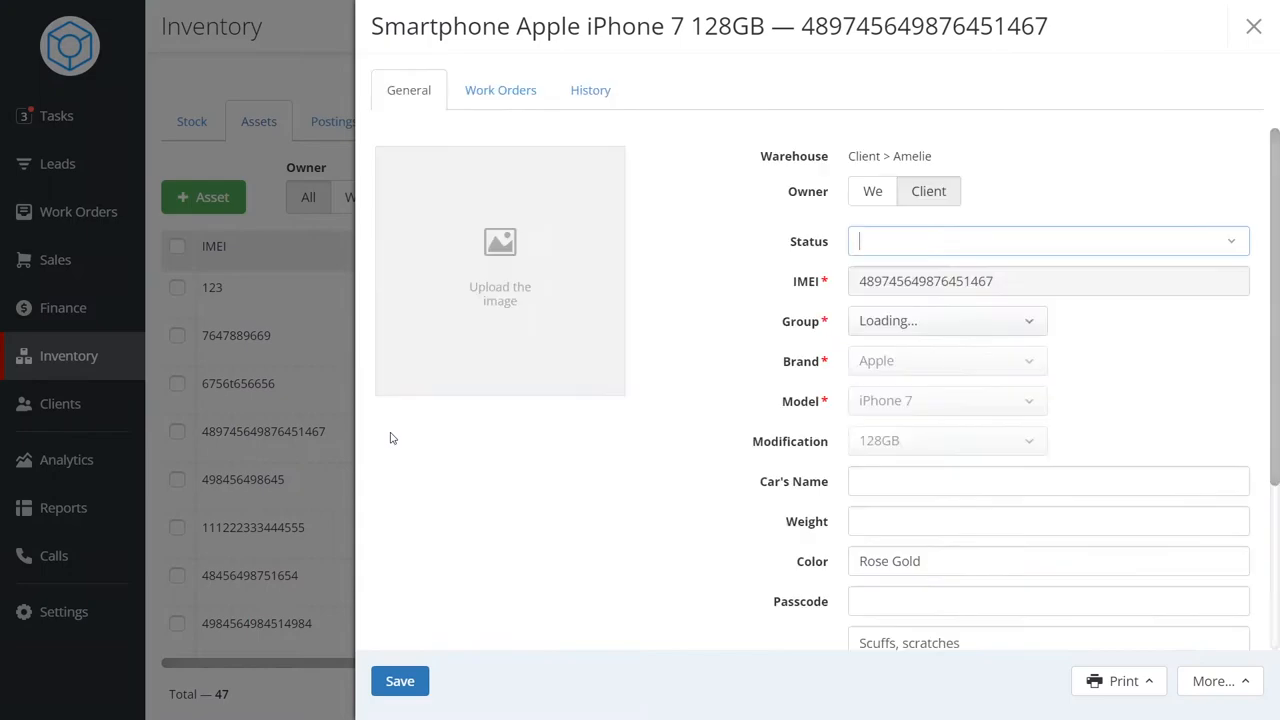
pyautogui.click(317, 408)
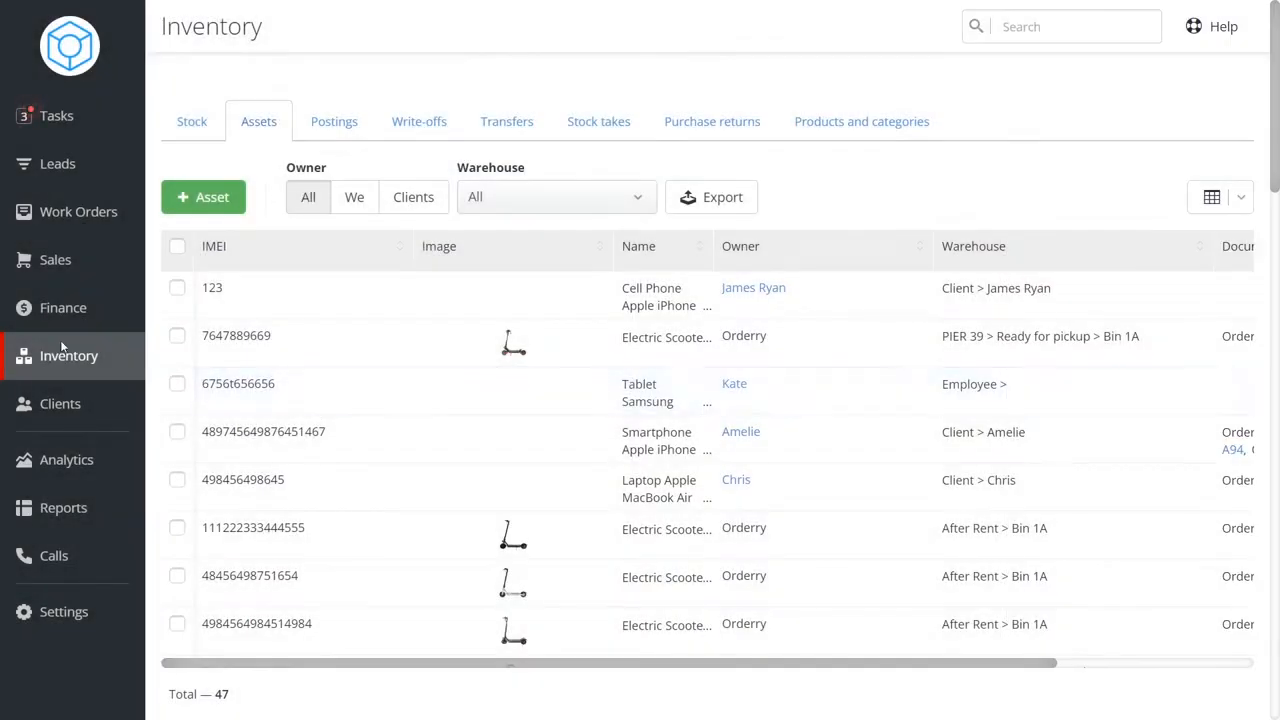
# Review the warehouse list and the inventory postings, transfers and stock takes documents.
pyautogui.click(63, 614)
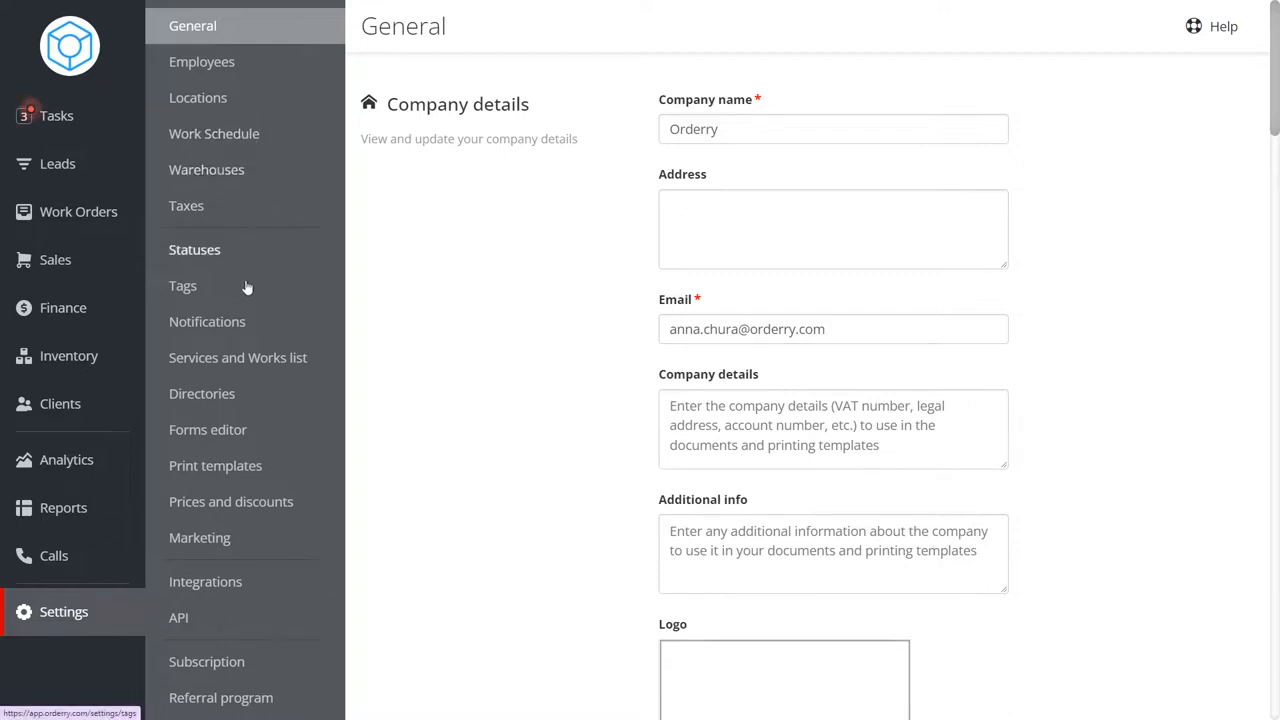
pyautogui.click(226, 169)
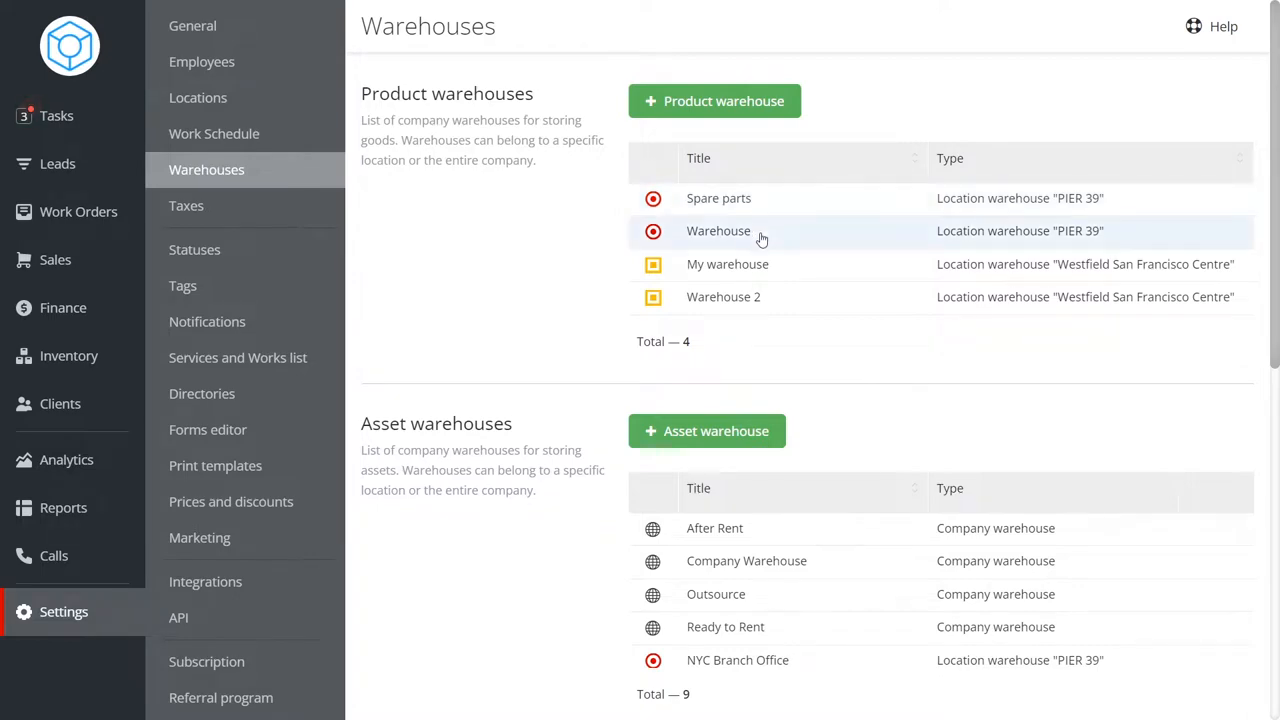
pyautogui.click(760, 236)
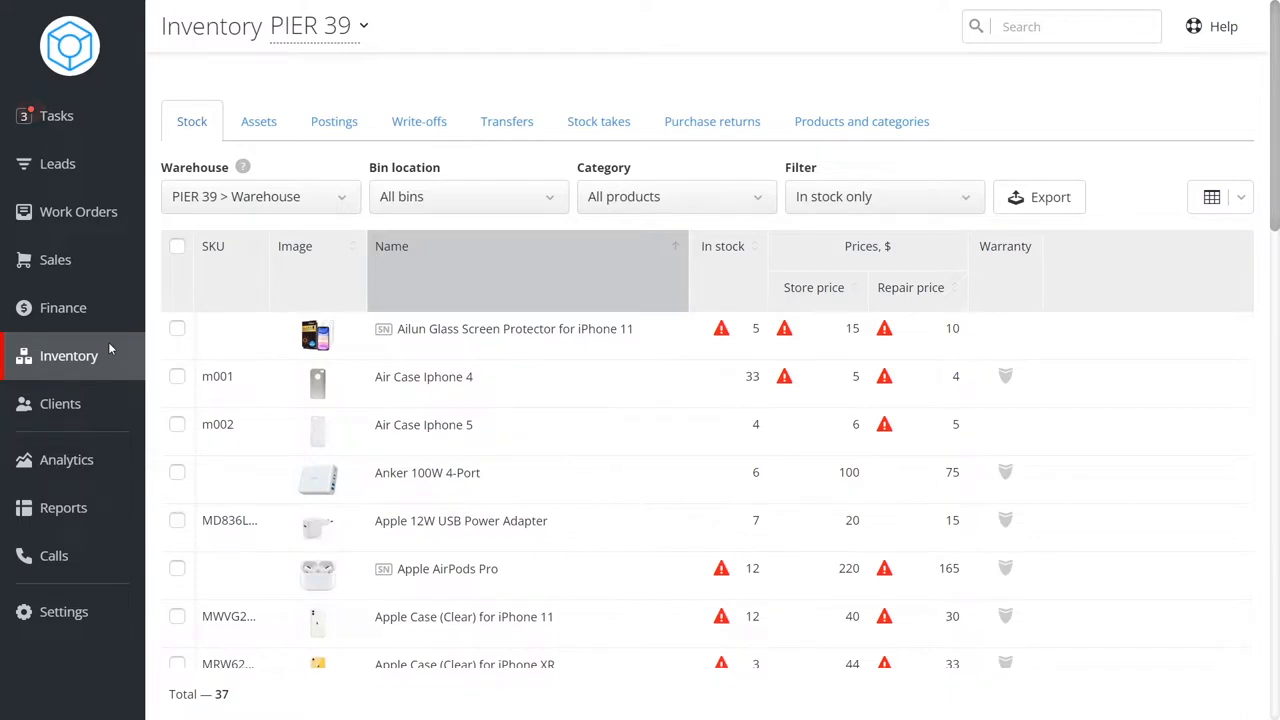
pyautogui.click(318, 127)
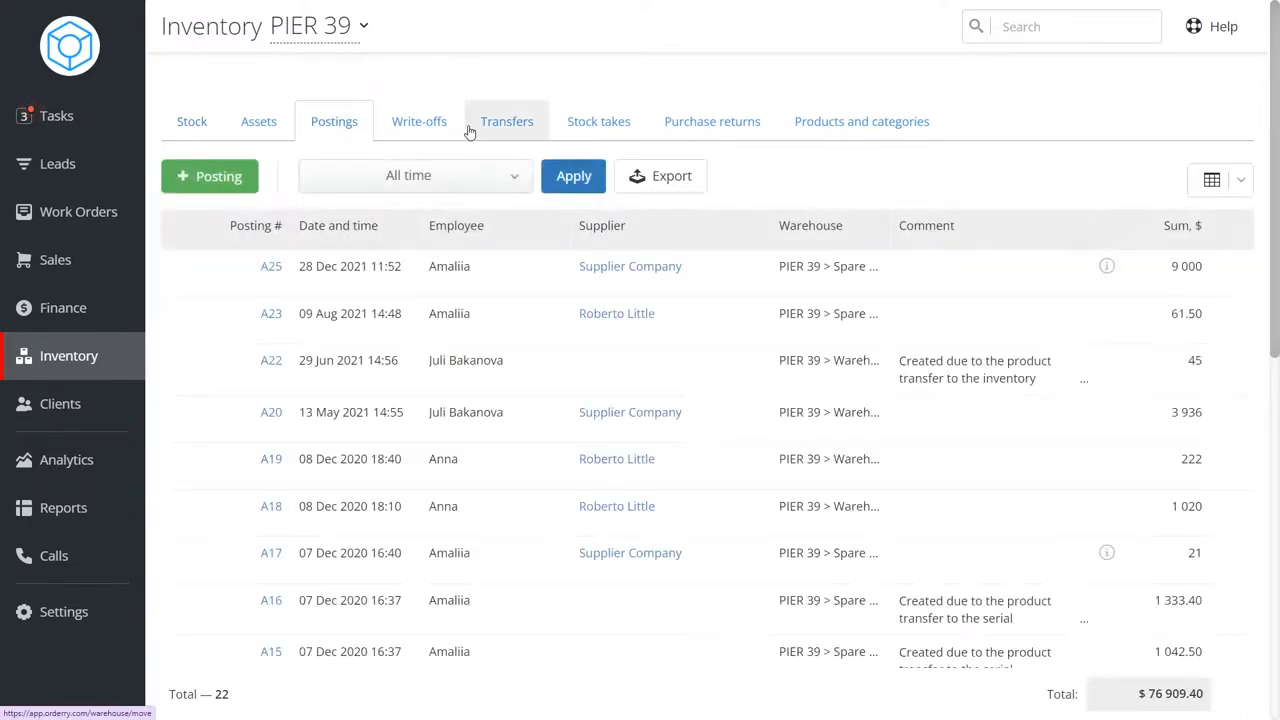
pyautogui.click(490, 123)
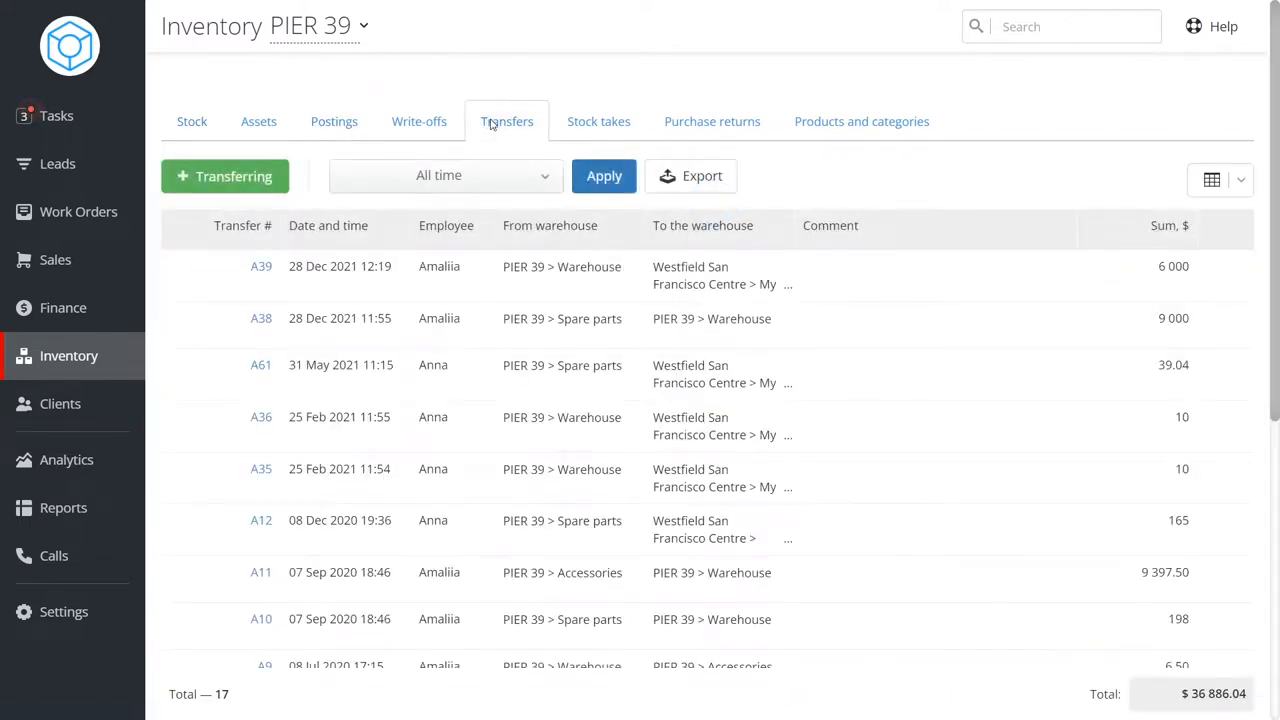
pyautogui.click(592, 122)
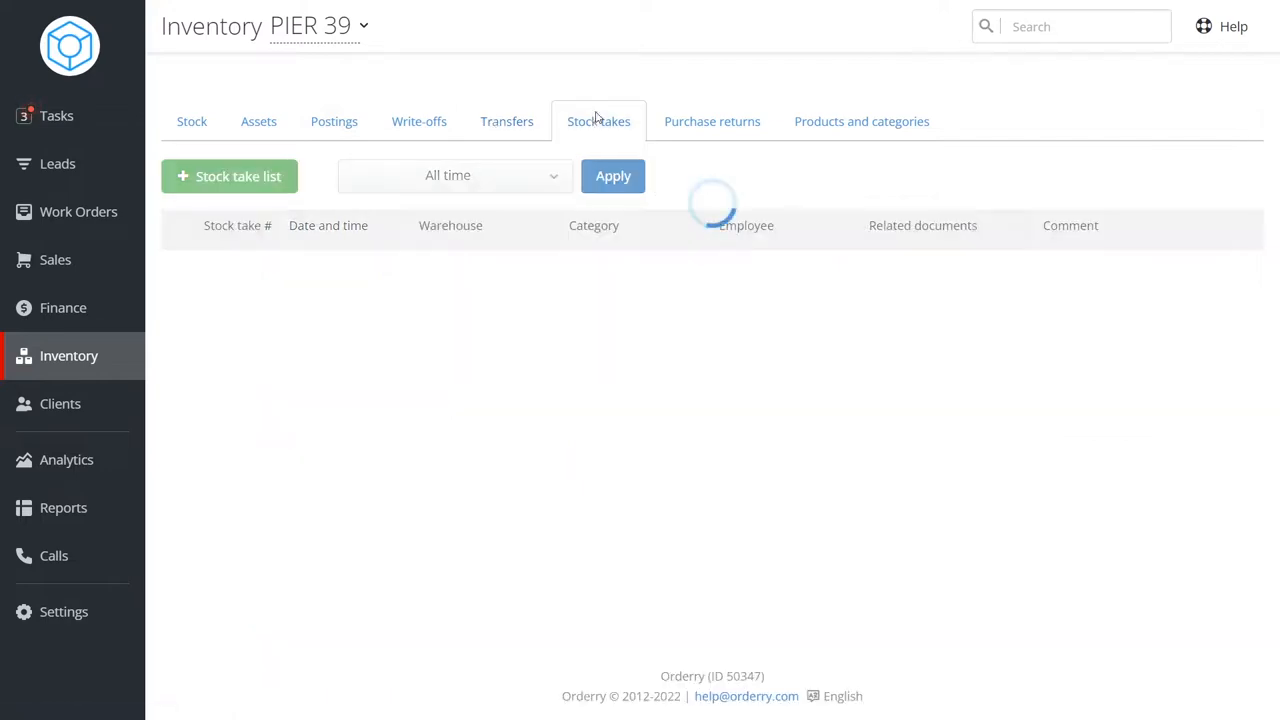
pyautogui.click(680, 115)
pyautogui.click(410, 129)
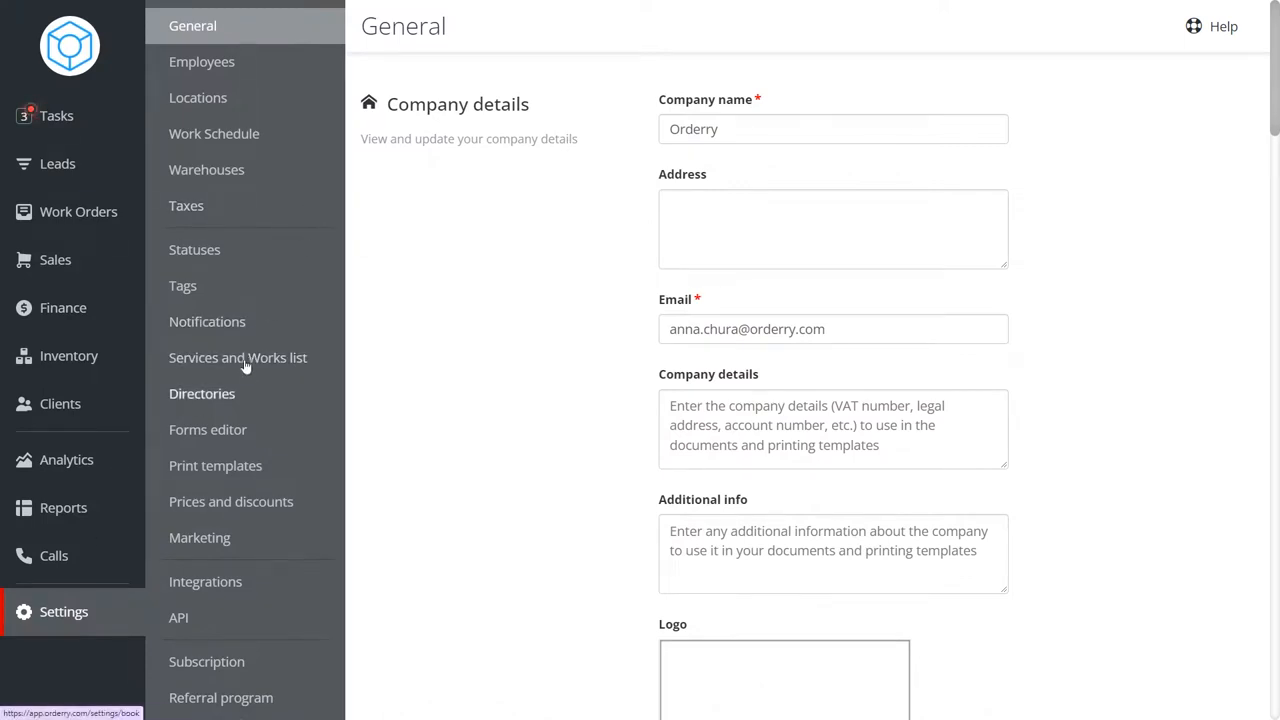
# Start a new product warehouse in the warehouse settings titled Test Warehouse.
pyautogui.click(237, 170)
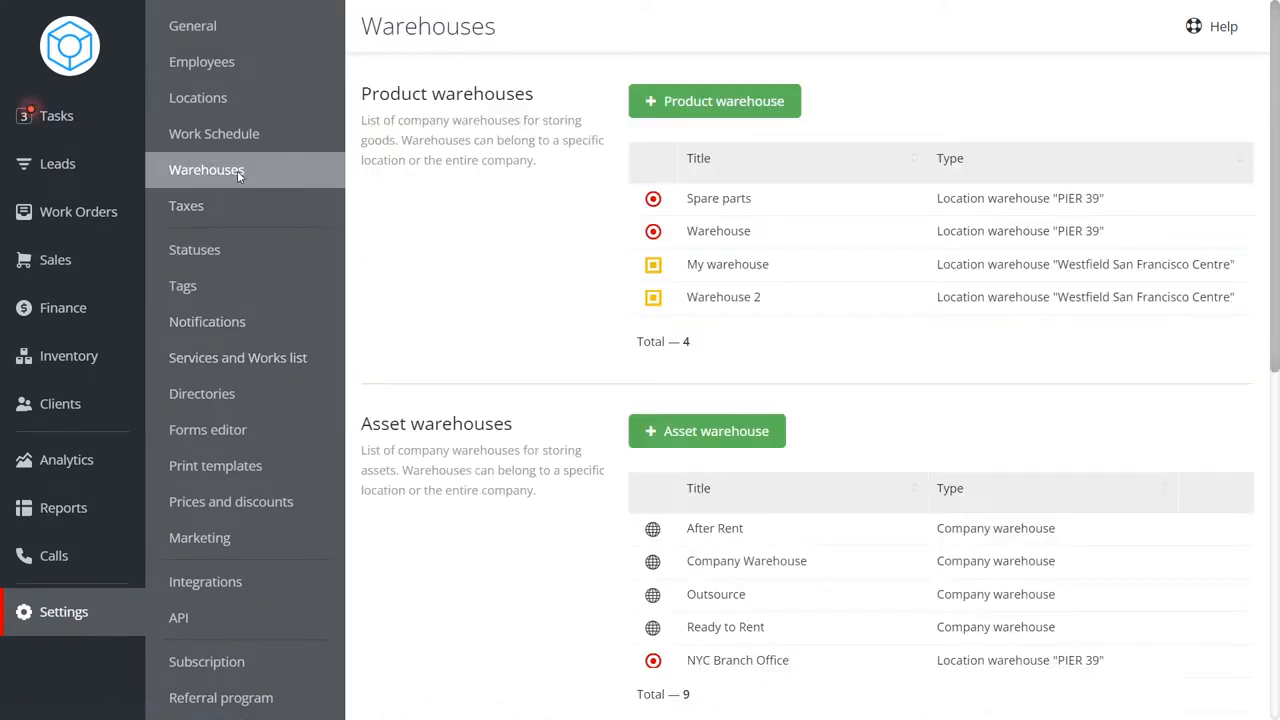
pyautogui.click(720, 100)
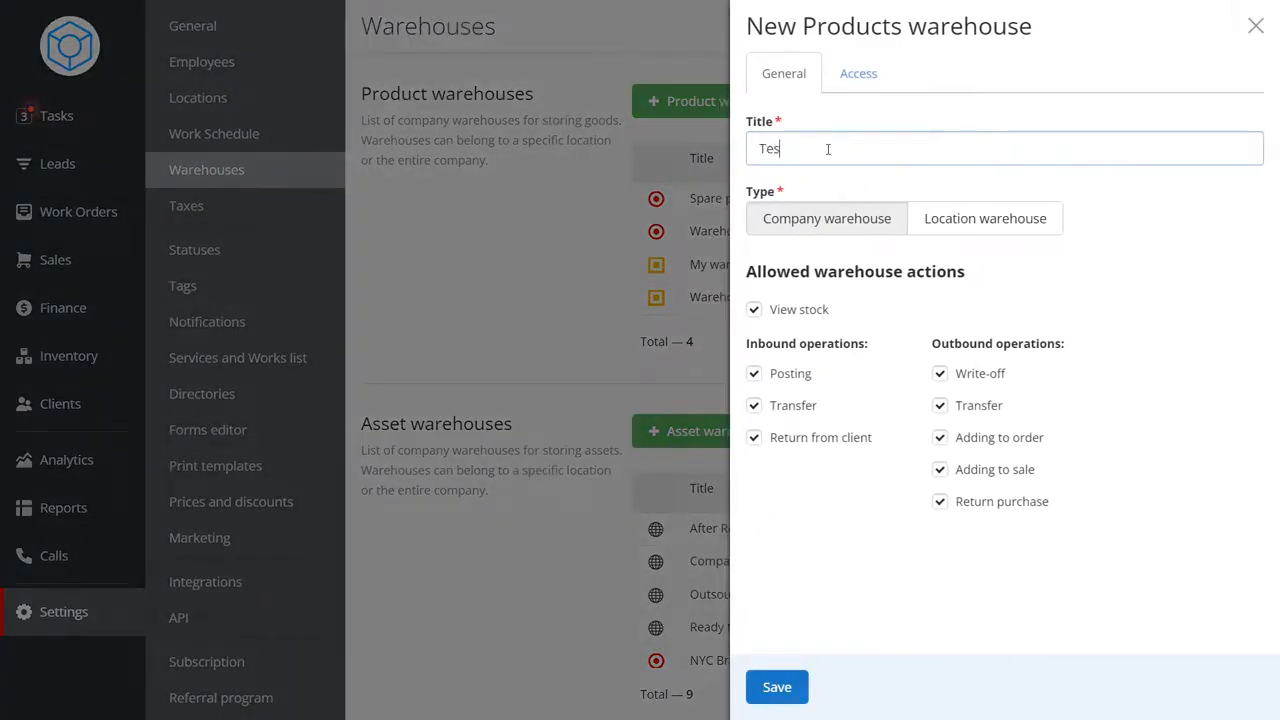
pyautogui.write('Test Warehouse')
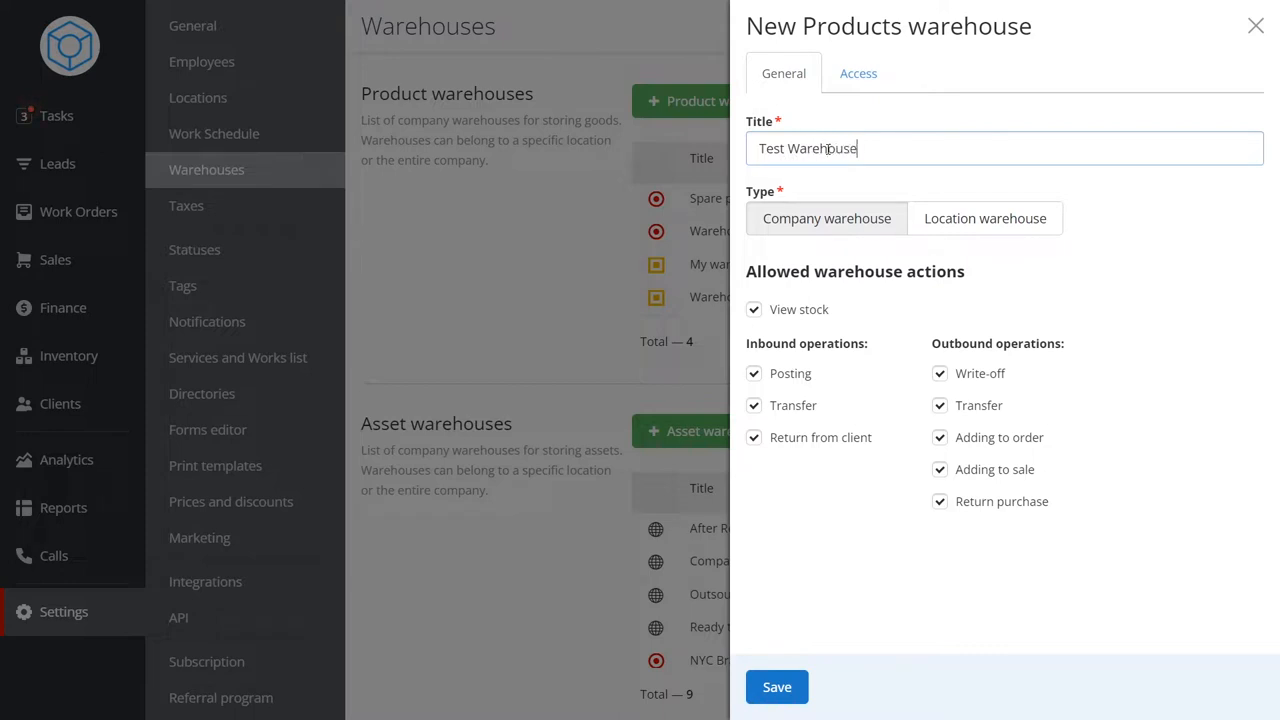
# Try the Location warehouse type with the Westfield San Francisco Centre and PIER 39 locations.
pyautogui.click(940, 224)
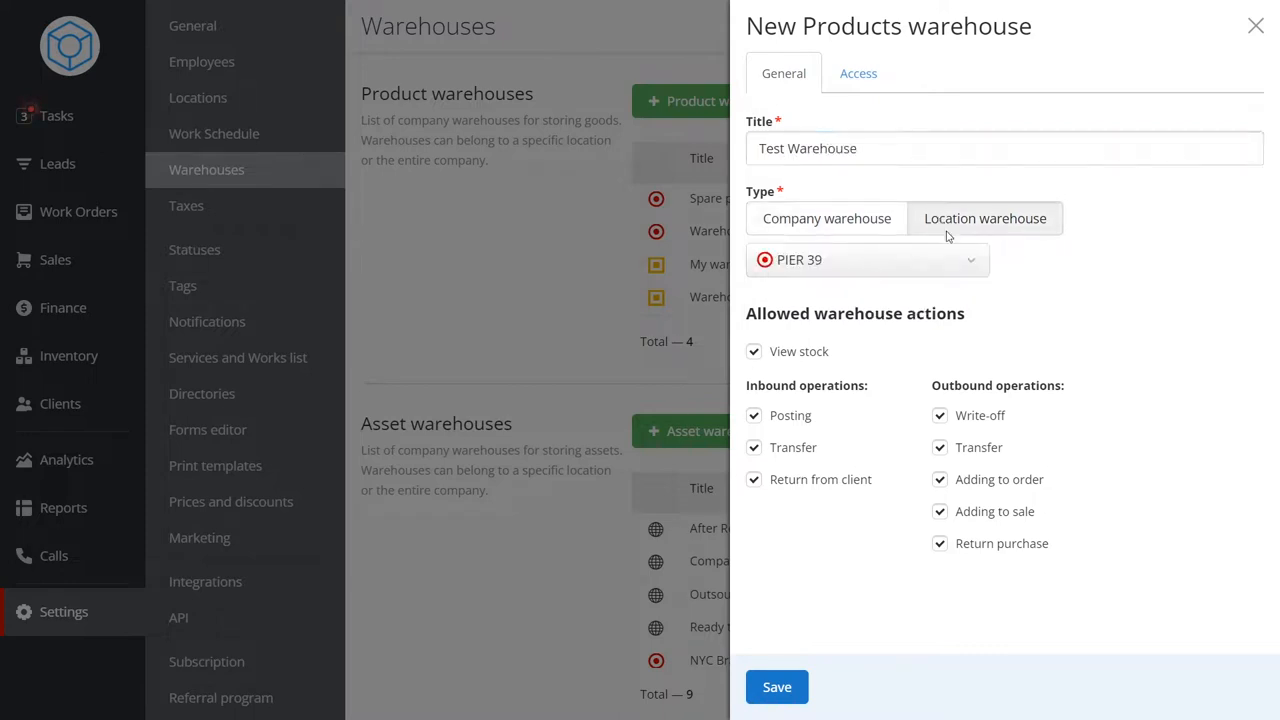
pyautogui.click(966, 262)
pyautogui.click(966, 320)
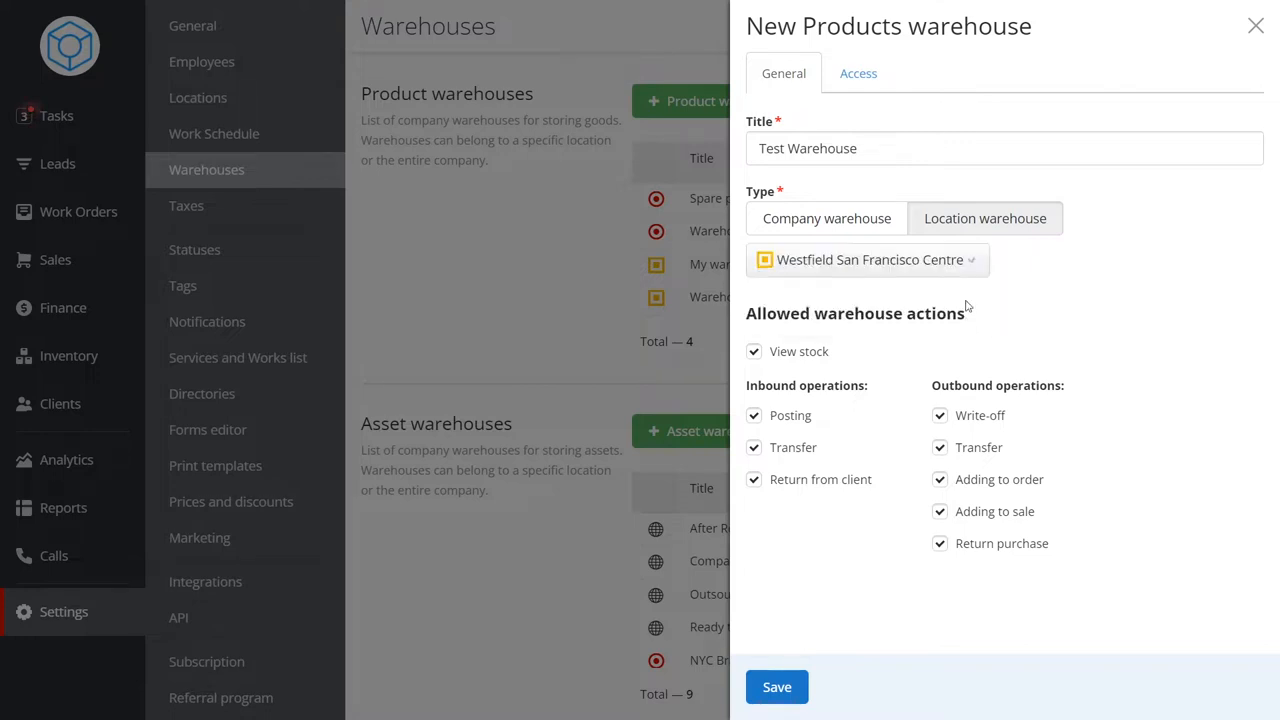
pyautogui.click(903, 262)
pyautogui.click(918, 305)
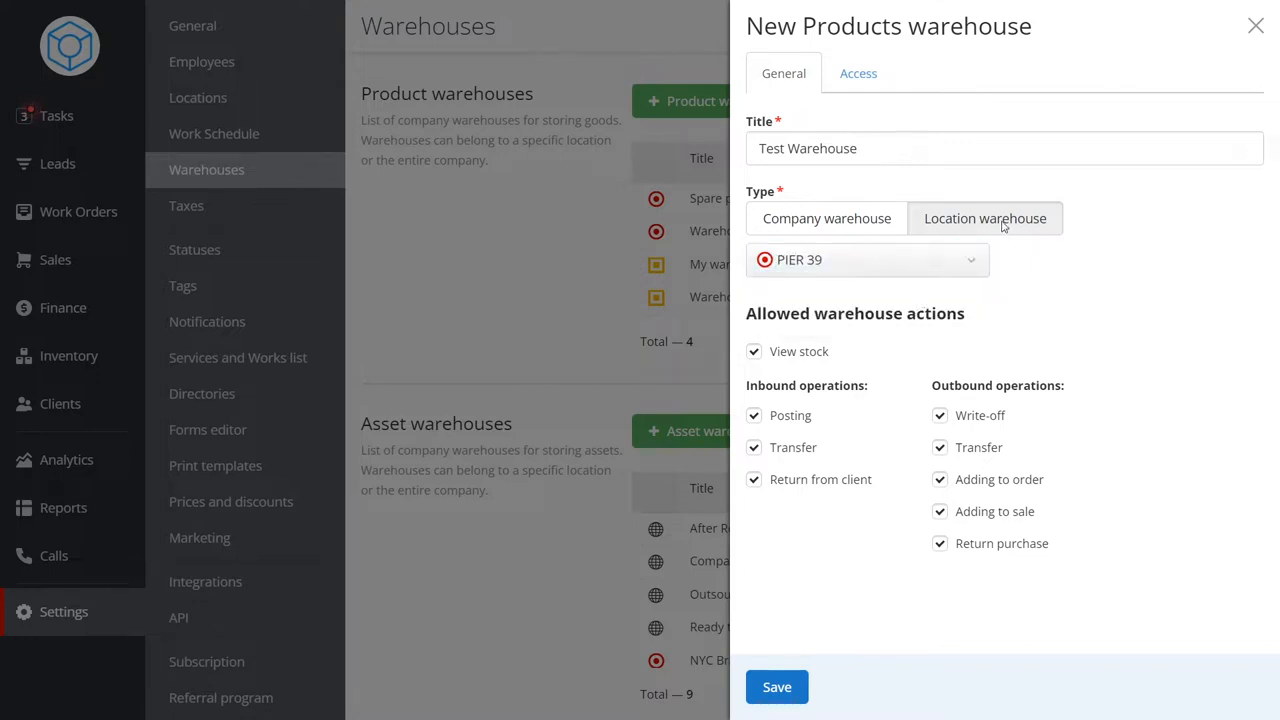
pyautogui.click(862, 227)
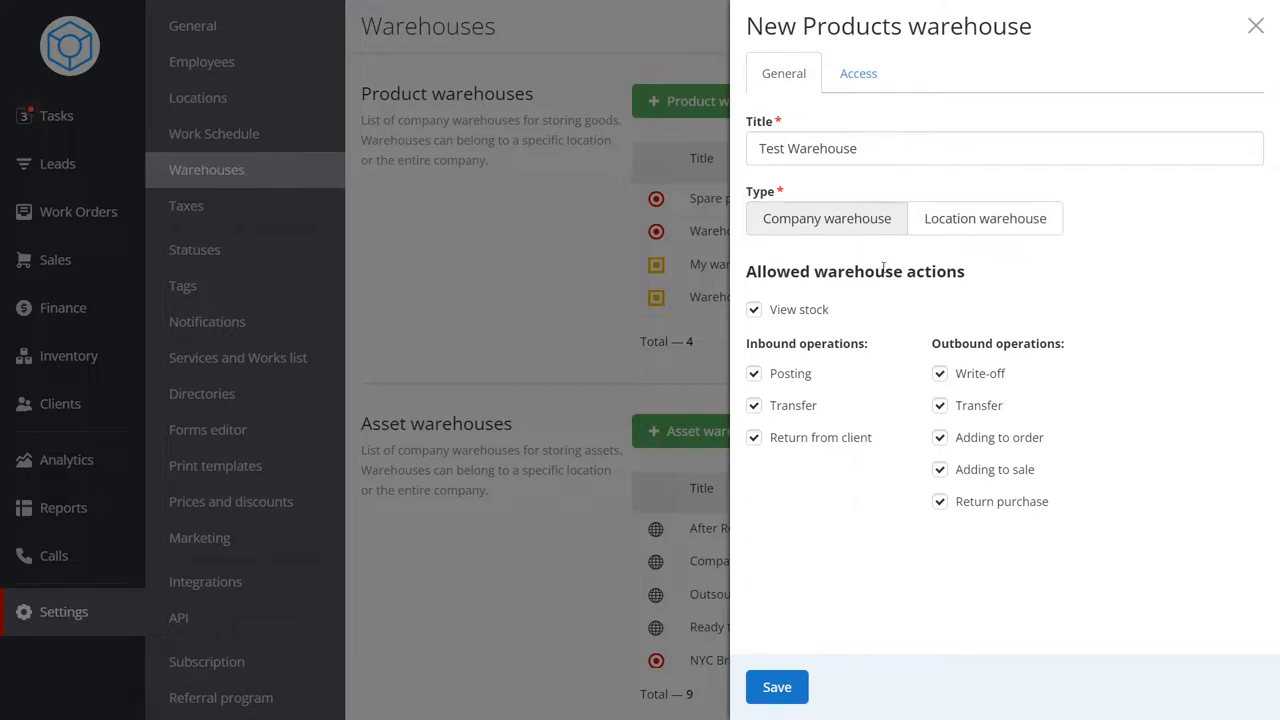
# Toggle the allowed warehouse actions Transfer, Return from client, Posting, Adding to order and Adding to sale.
pyautogui.click(782, 404)
pyautogui.click(782, 438)
pyautogui.click(790, 408)
pyautogui.click(790, 377)
pyautogui.click(970, 435)
pyautogui.click(972, 472)
pyautogui.click(856, 78)
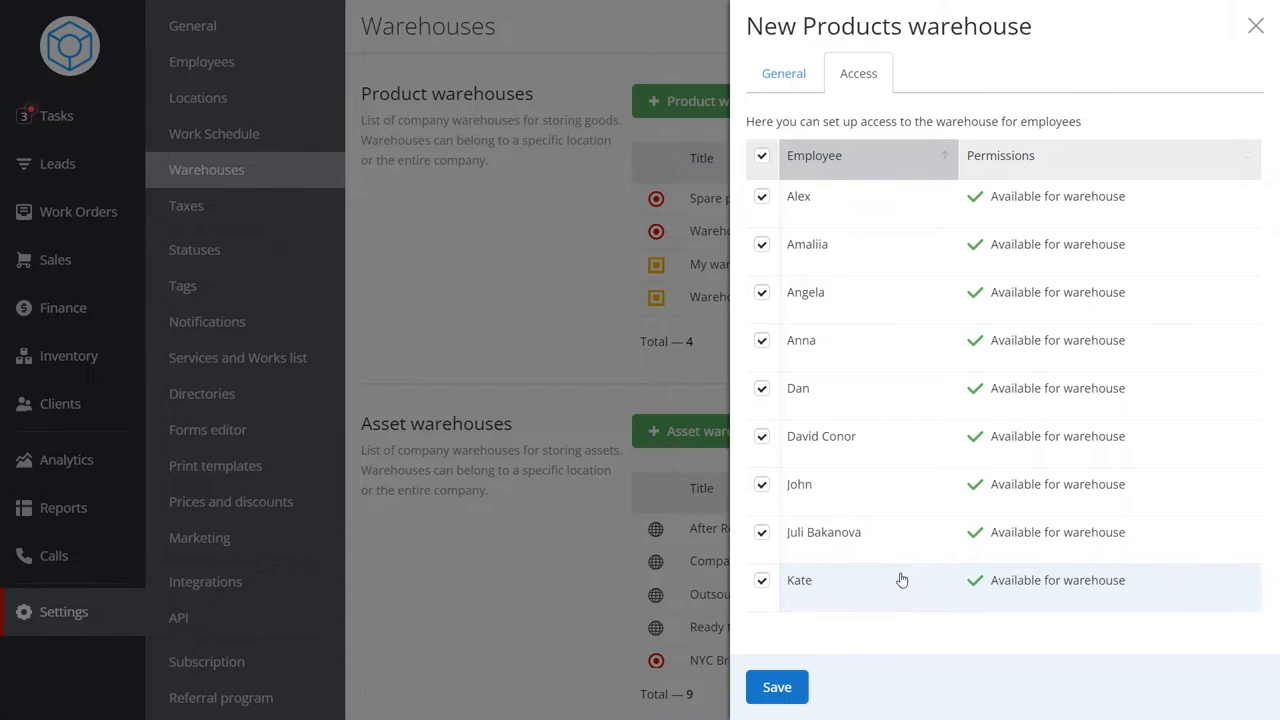
pyautogui.click(761, 484)
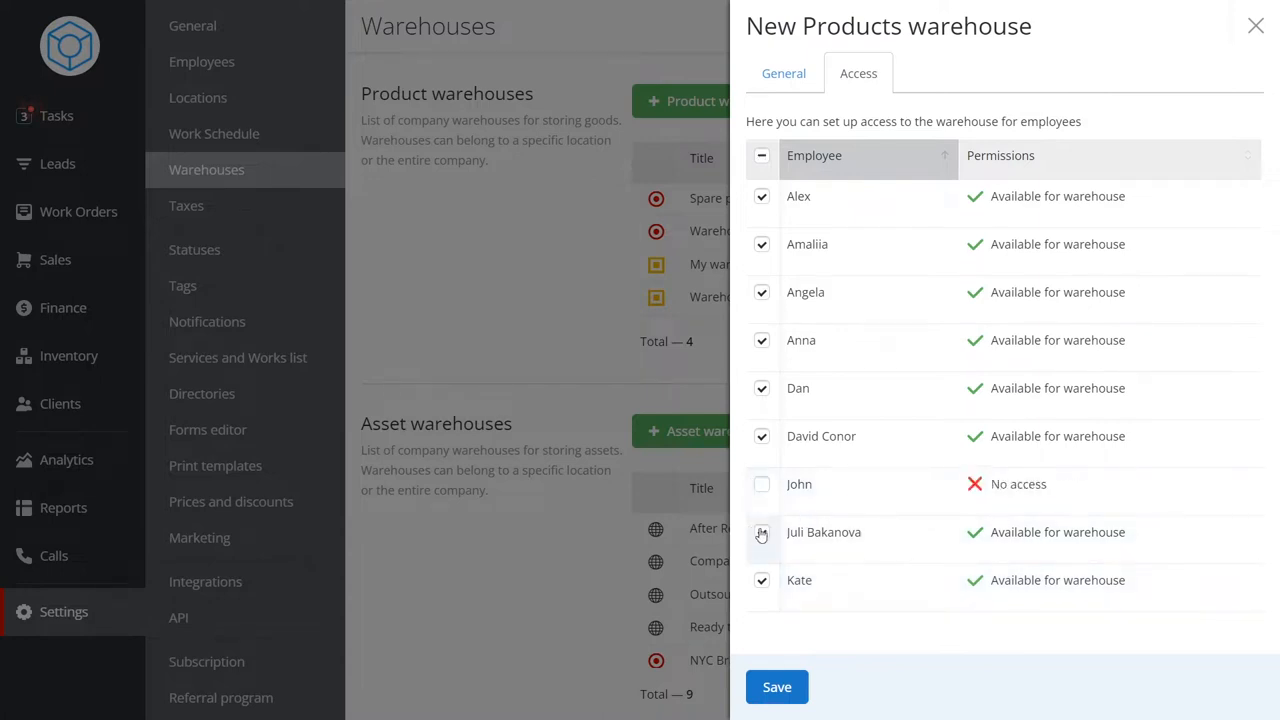
pyautogui.click(761, 532)
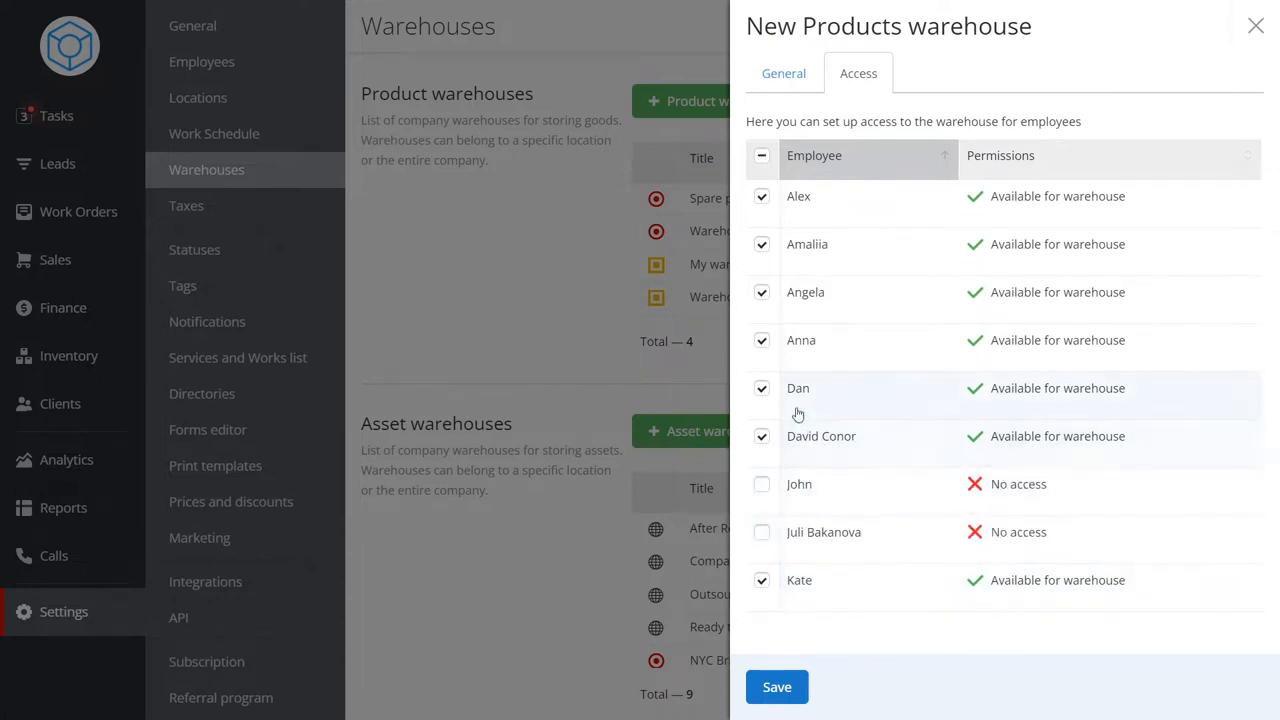
# Give Dan personal warehouse permissions without outbound Transfer, Adding to order and Adding to sale.
pyautogui.click(763, 389)
pyautogui.click(763, 389)
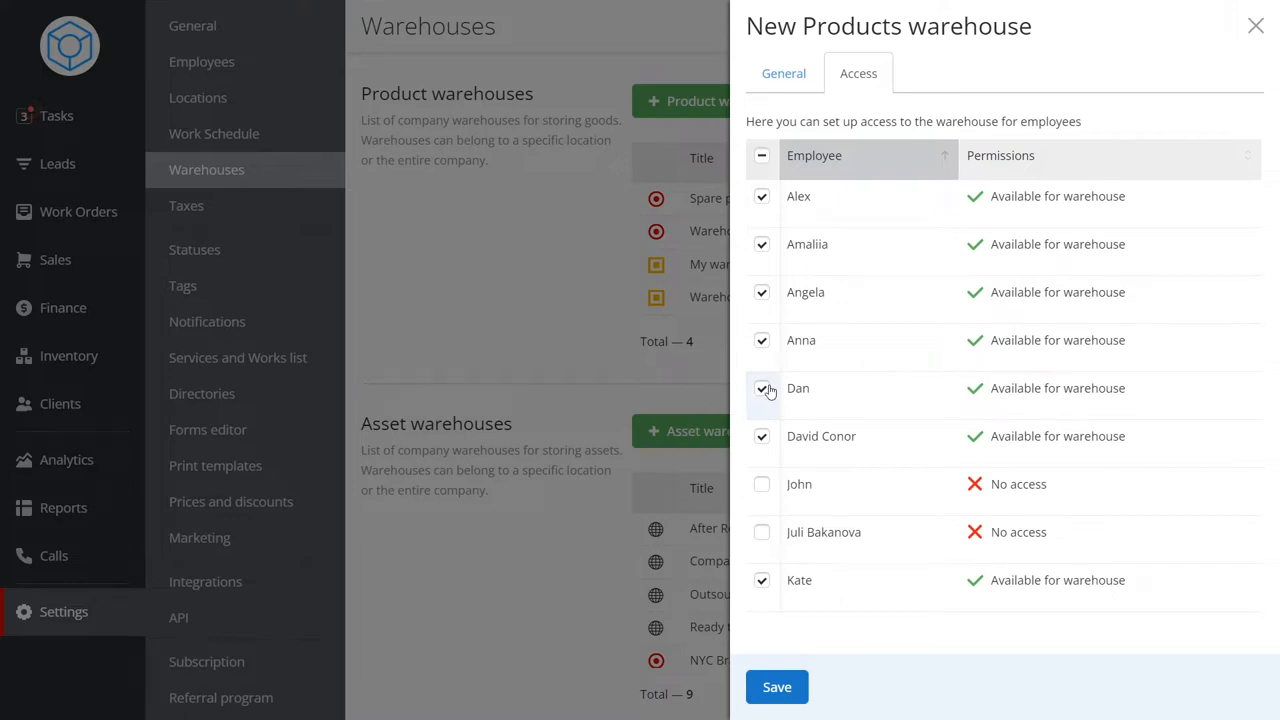
pyautogui.doubleClick(1036, 390)
pyautogui.click(620, 288)
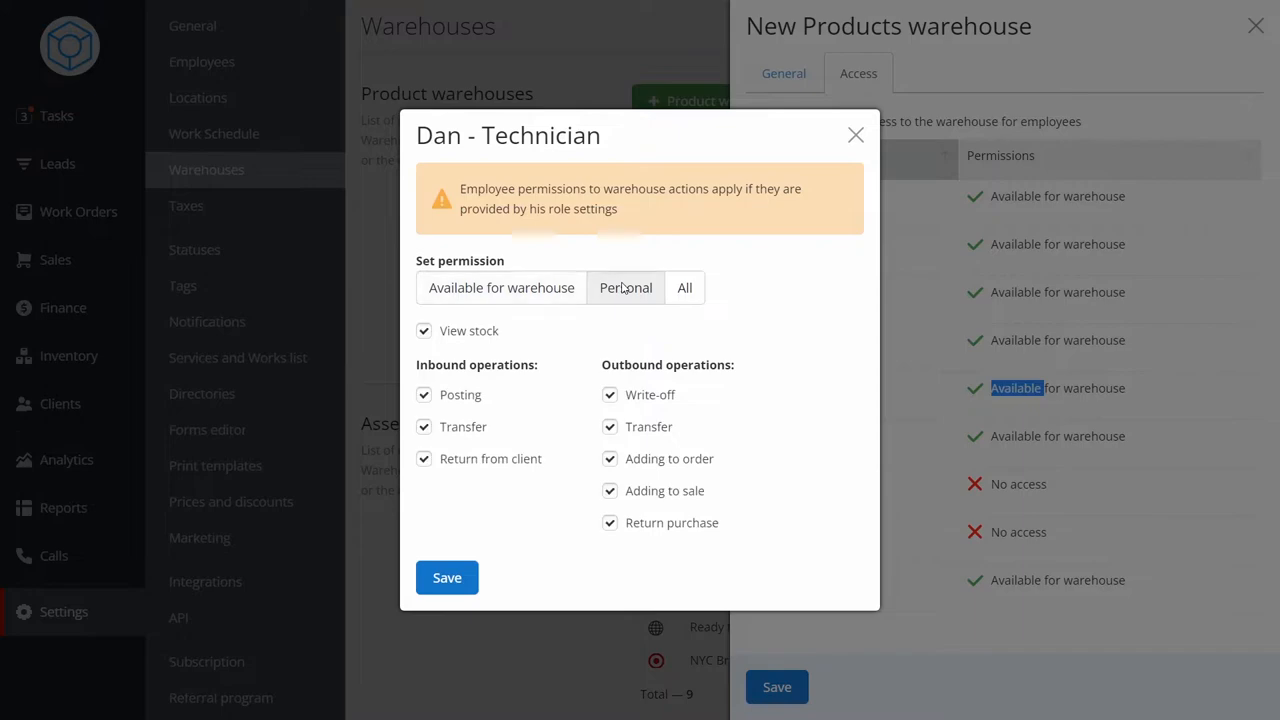
pyautogui.click(610, 427)
pyautogui.click(610, 459)
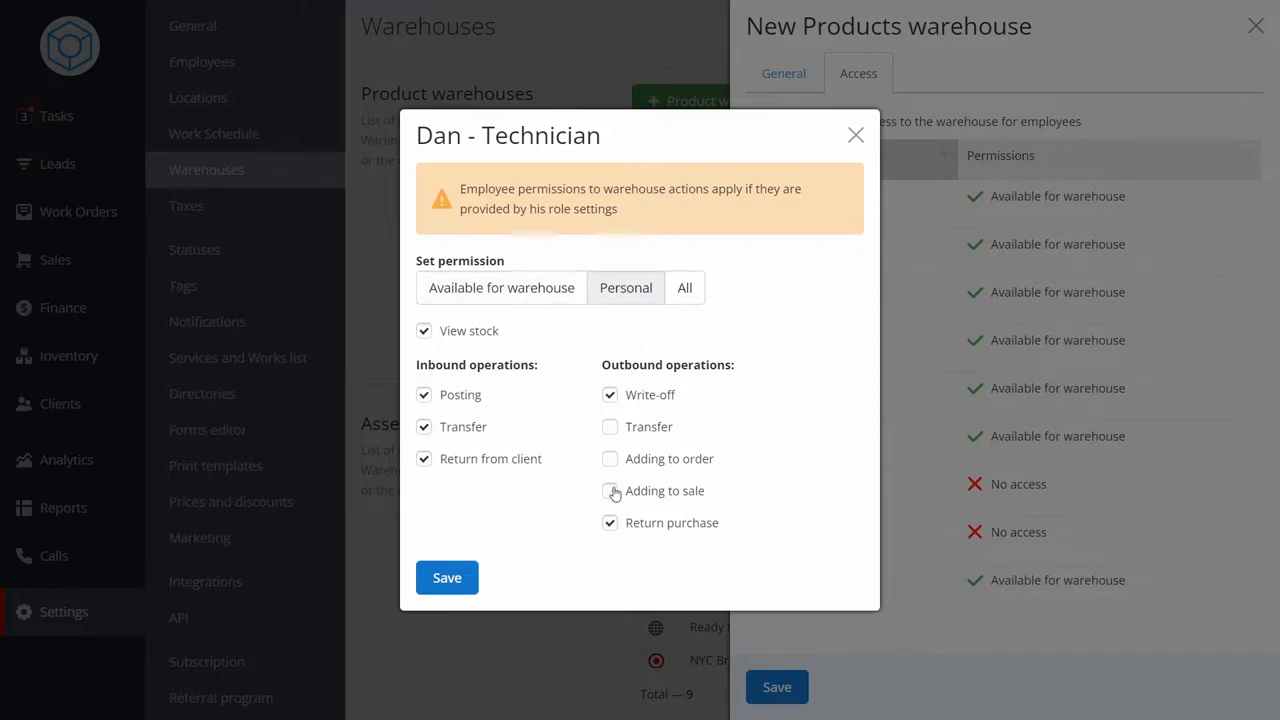
pyautogui.click(610, 491)
pyautogui.click(474, 580)
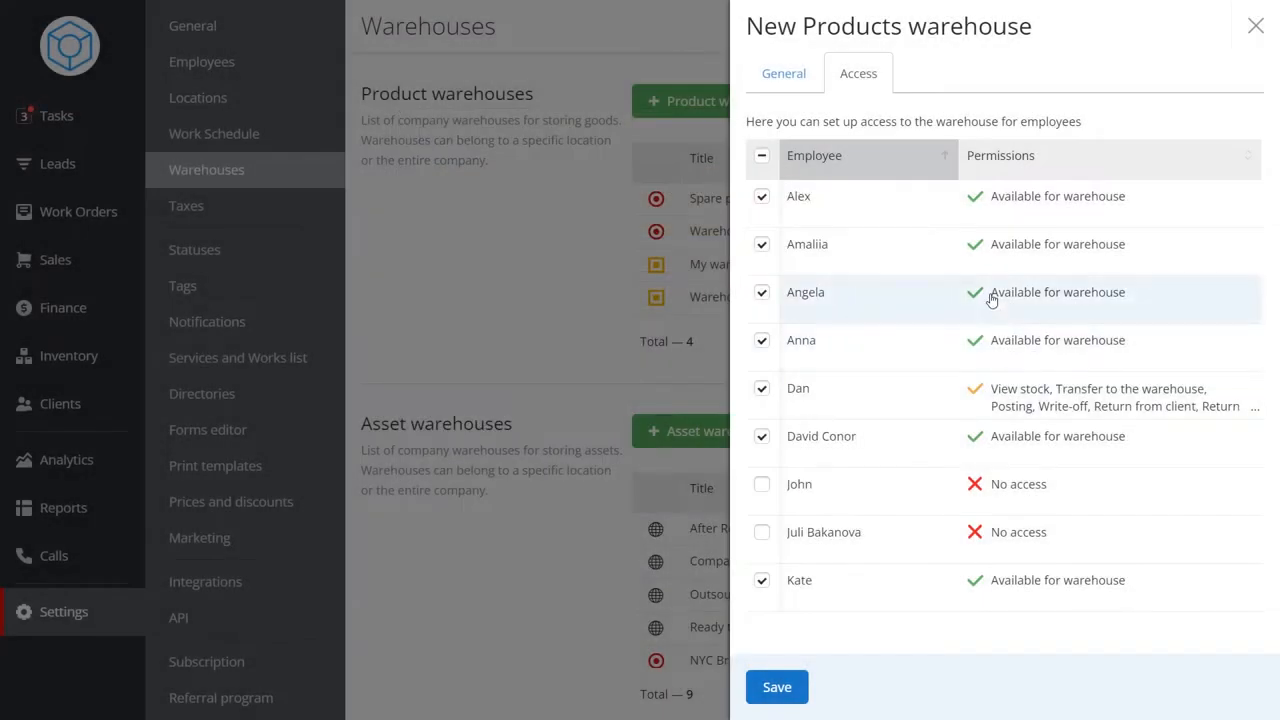
# Set Angela's personal warehouse permissions to allow only Return purchase.
pyautogui.doubleClick(995, 293)
pyautogui.click(640, 290)
pyautogui.click(476, 338)
pyautogui.click(466, 396)
pyautogui.click(470, 427)
pyautogui.click(484, 462)
pyautogui.click(615, 492)
pyautogui.click(614, 460)
pyautogui.click(613, 428)
pyautogui.click(612, 396)
pyautogui.click(447, 577)
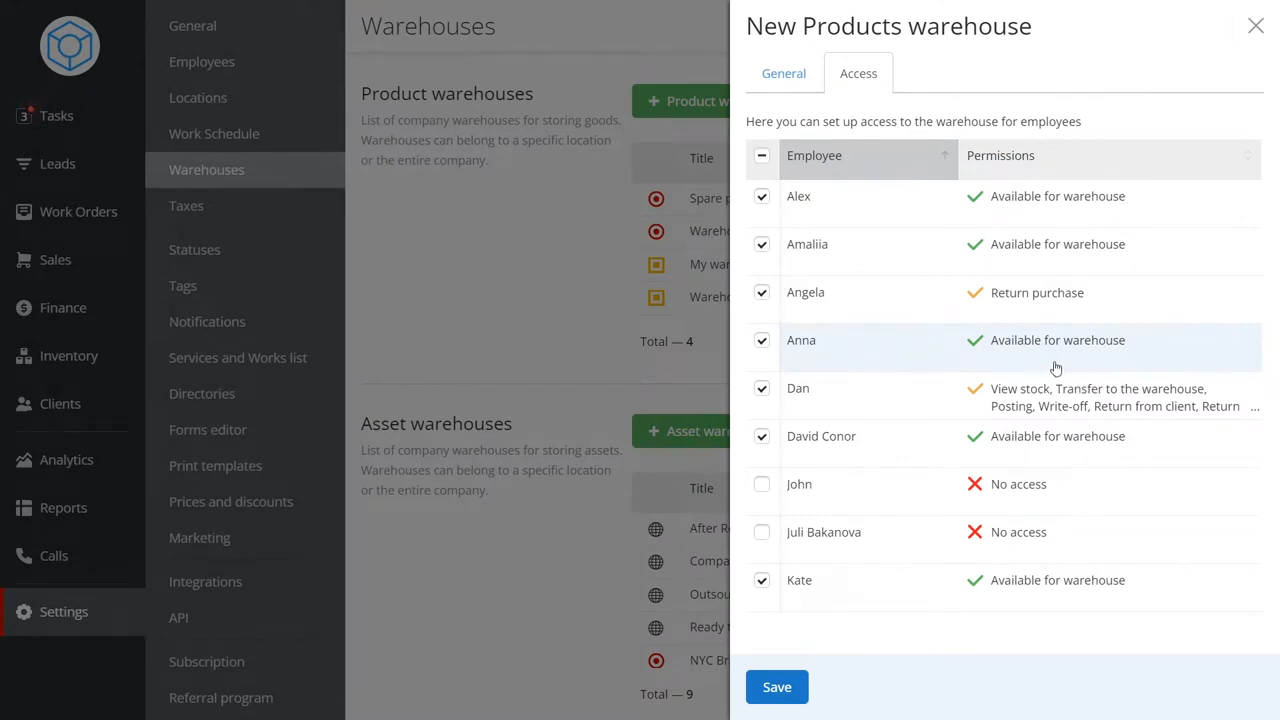
# Save the new Test Warehouse with its access settings.
pyautogui.click(761, 245)
pyautogui.click(761, 245)
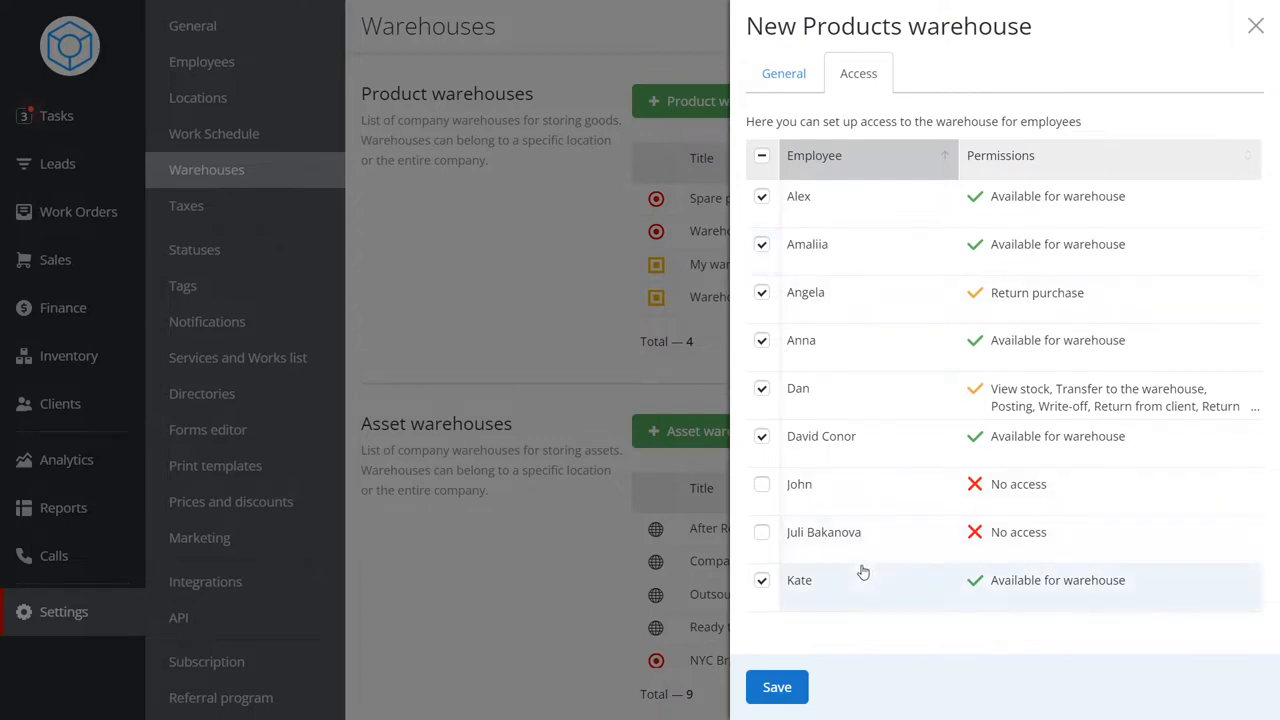
pyautogui.click(800, 688)
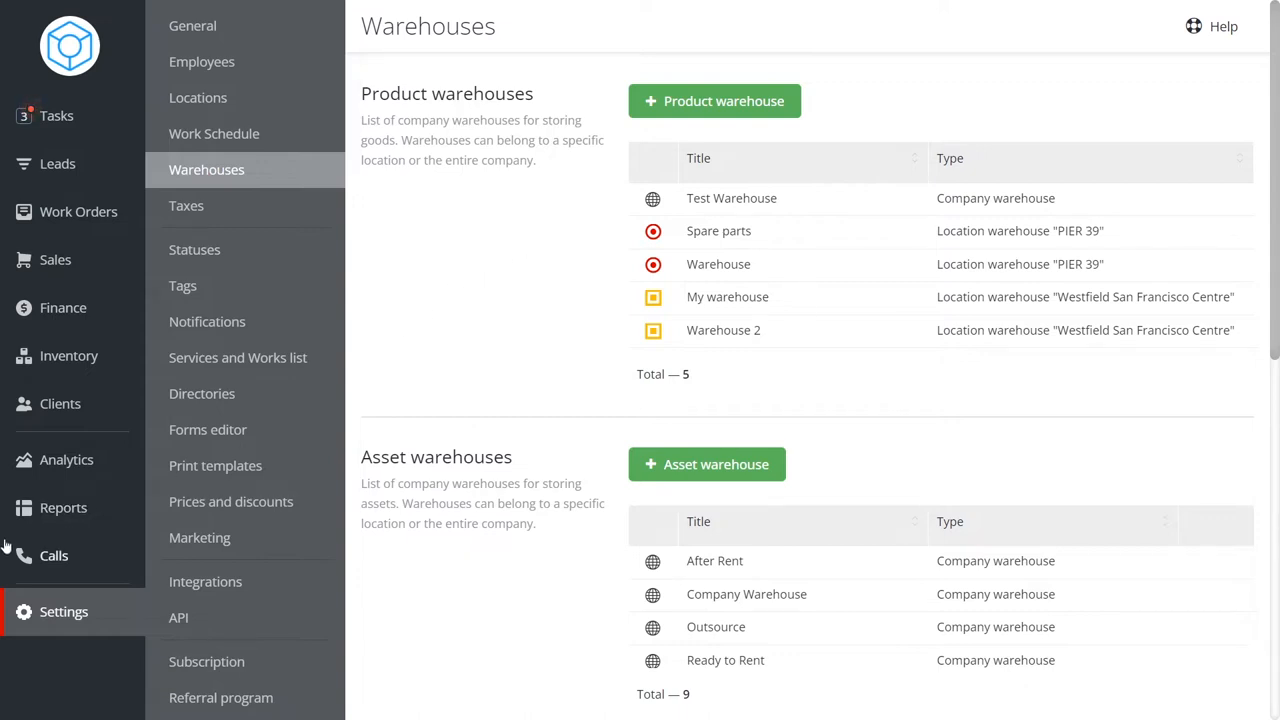
# Open the Assortment Analysis in Analytics and scroll through its product table.
pyautogui.click(74, 466)
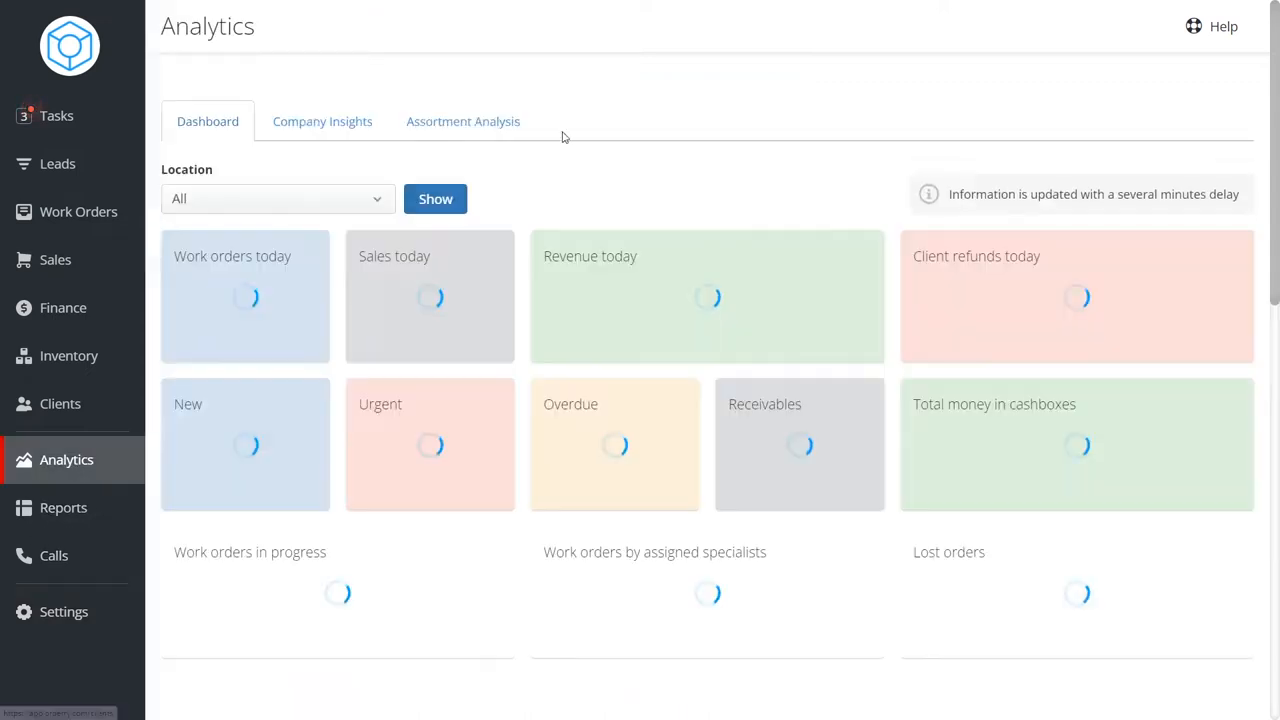
pyautogui.click(491, 124)
pyautogui.click(174, 240)
pyautogui.scroll(-4, 694, 383)
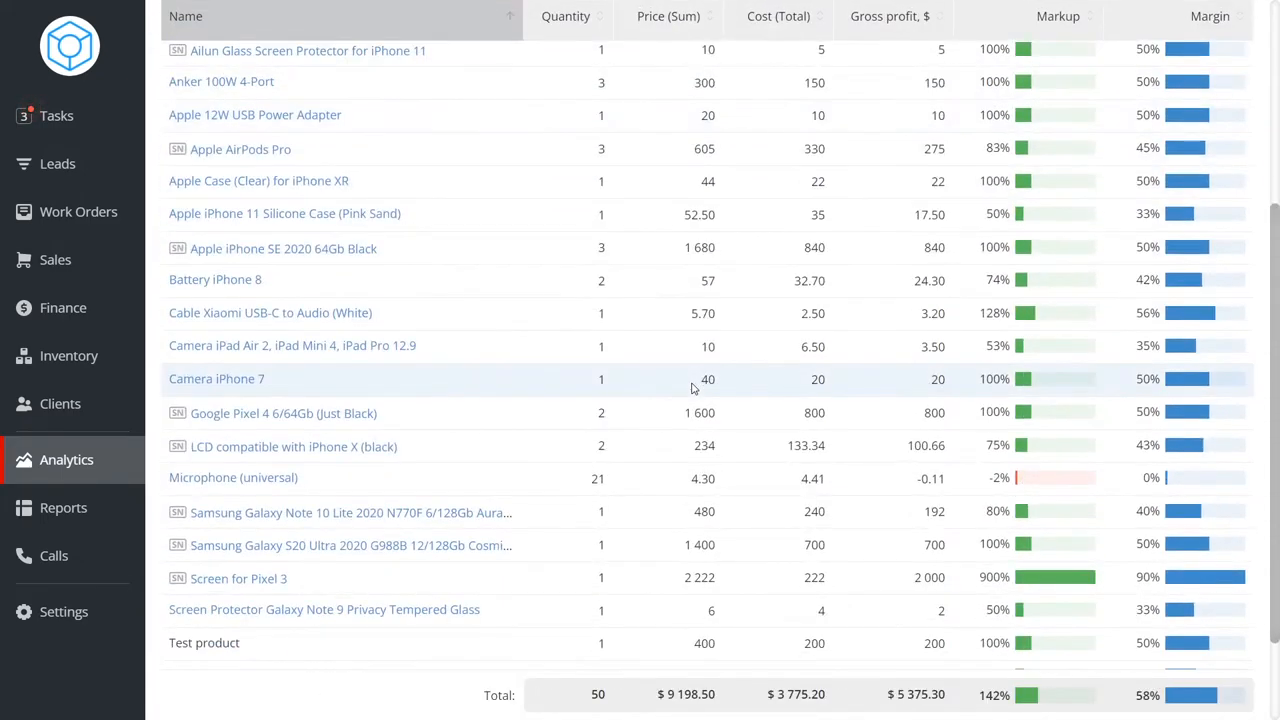
pyautogui.scroll(4, 689, 389)
# Browse the warehouse reports and the Spare parts stock list in inventory.
pyautogui.click(104, 502)
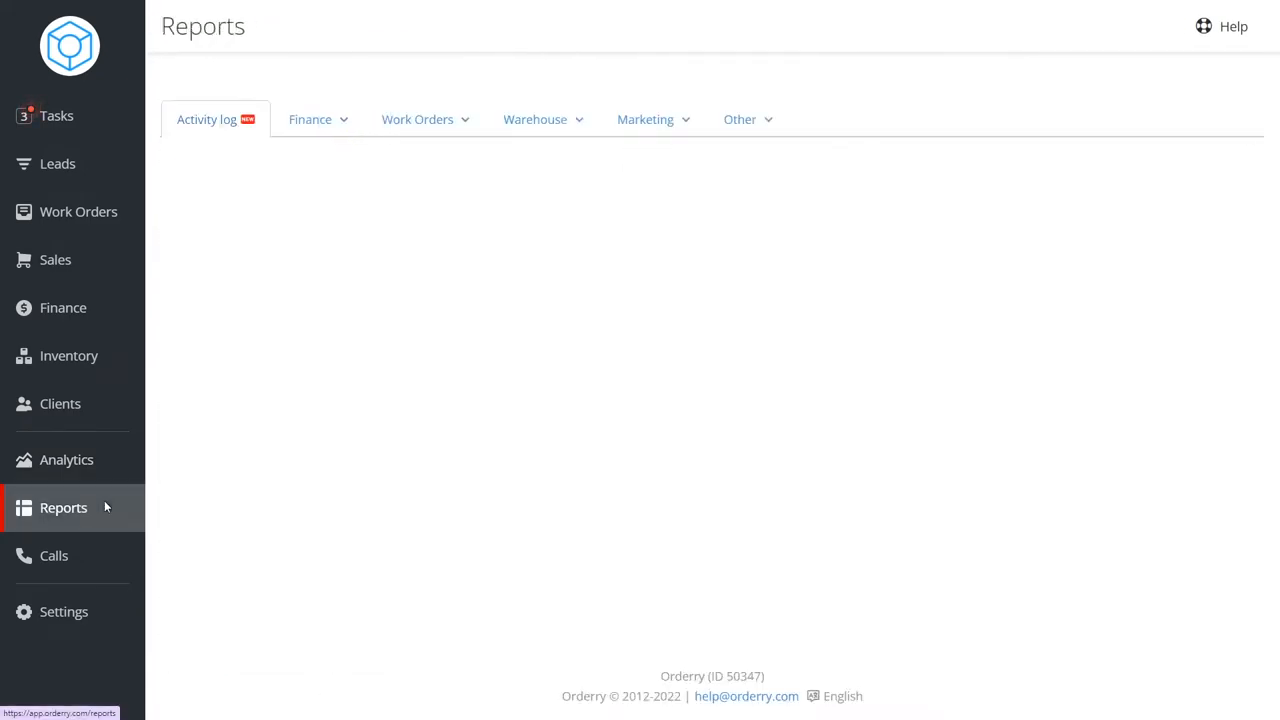
pyautogui.click(550, 124)
pyautogui.click(566, 161)
pyautogui.click(329, 228)
pyautogui.click(572, 290)
pyautogui.click(421, 524)
pyautogui.click(1078, 292)
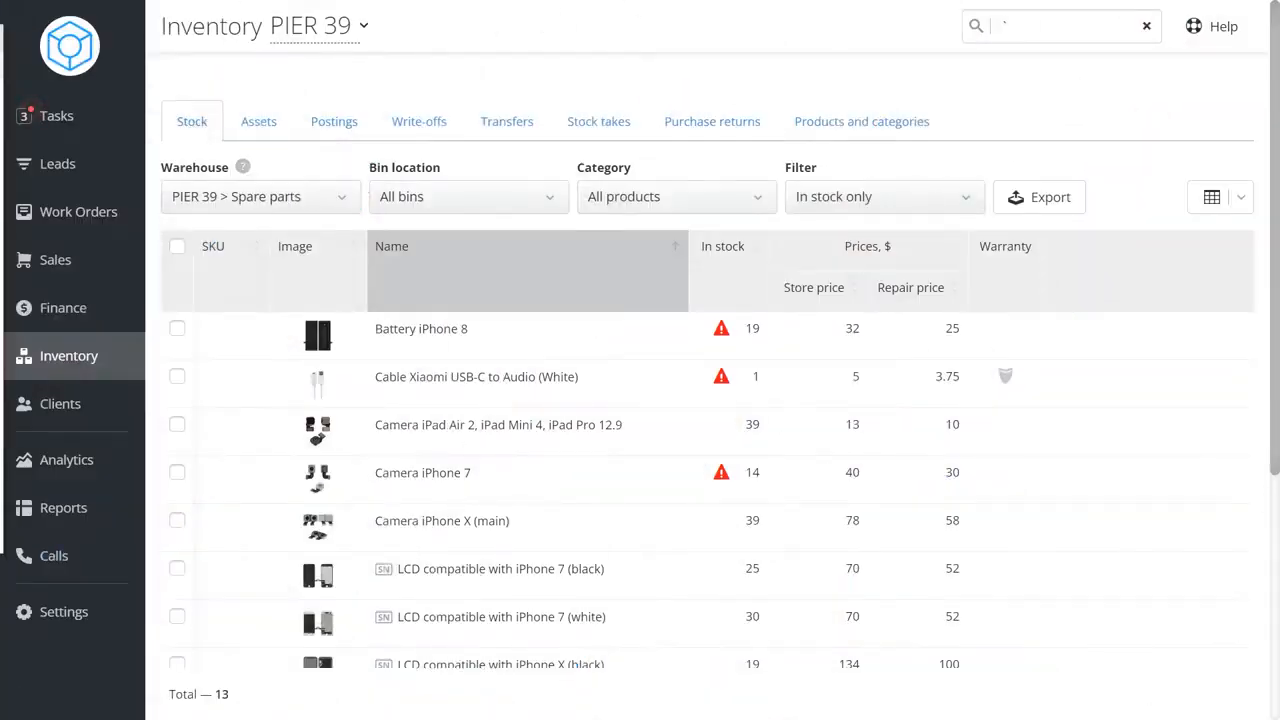
# Return to the warehouse settings and review the asset warehouses list.
pyautogui.click(100, 613)
pyautogui.click(228, 176)
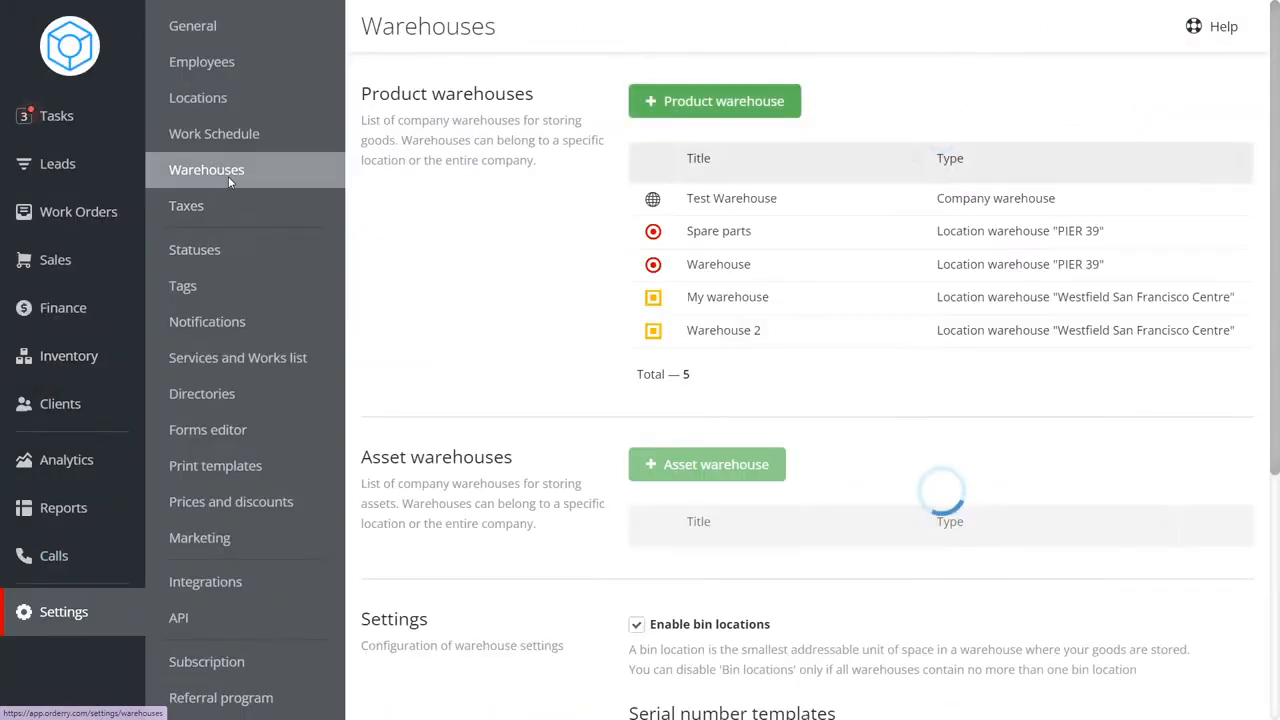
pyautogui.moveTo(532, 462); pyautogui.dragTo(366, 459)
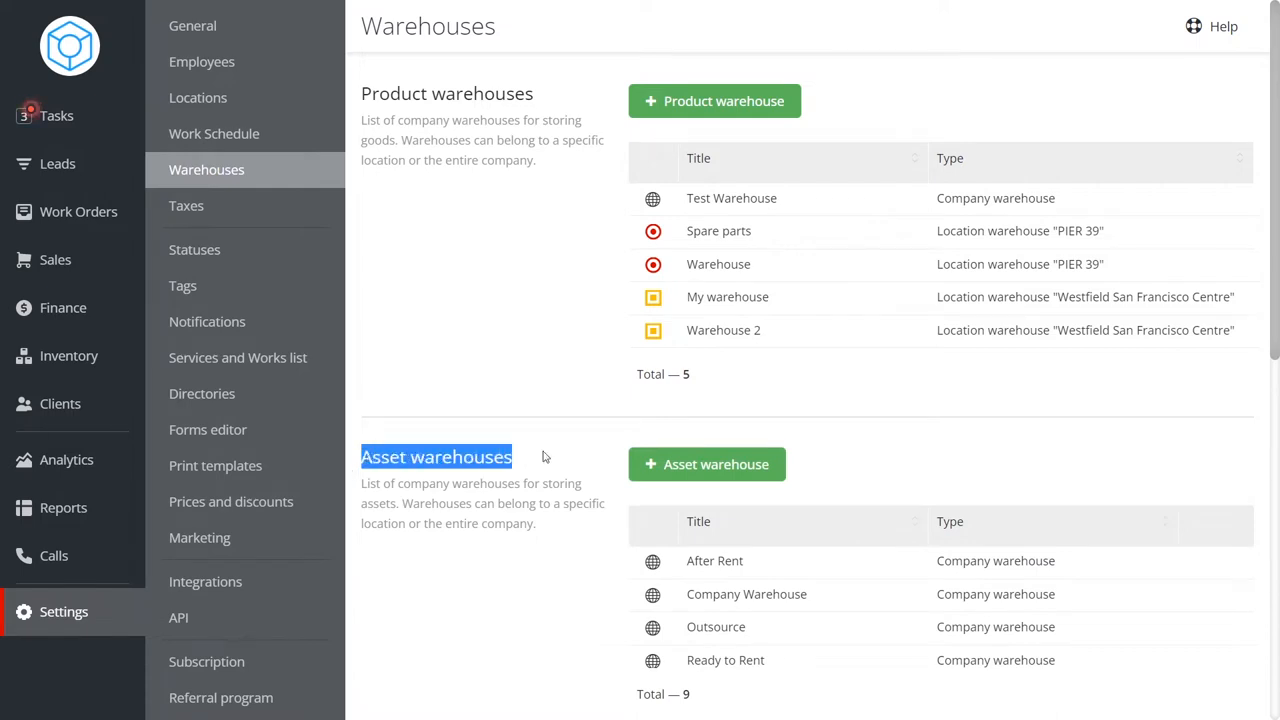
pyautogui.scroll(-2, 557, 449)
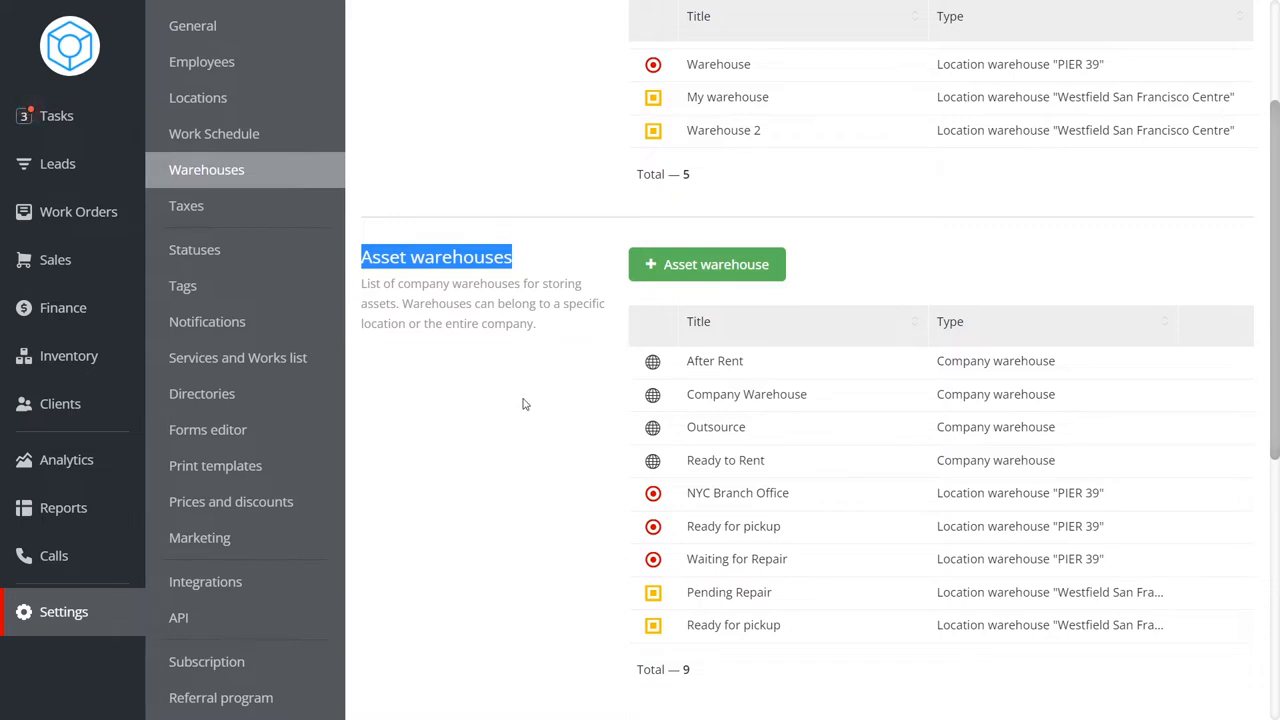
# Browse the inventory assets list, switching between owner filters and clearing the warehouse filter.
pyautogui.click(76, 362)
pyautogui.click(259, 132)
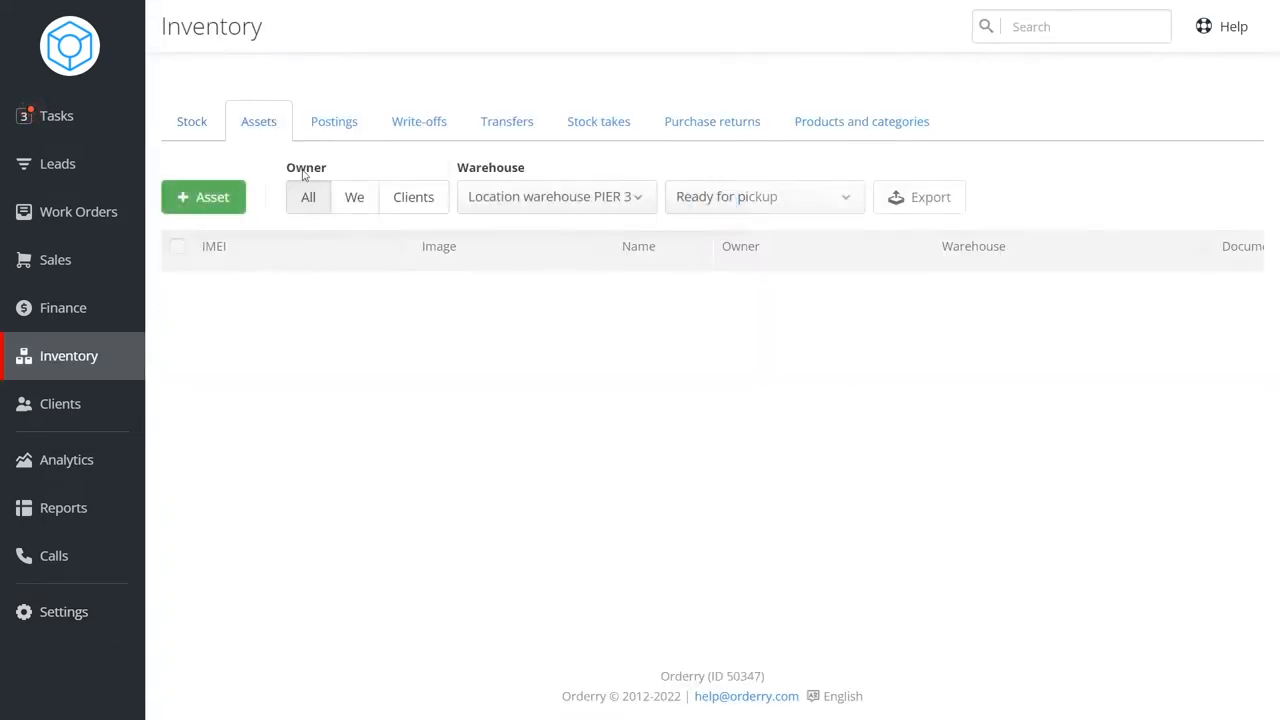
pyautogui.click(354, 200)
pyautogui.click(430, 203)
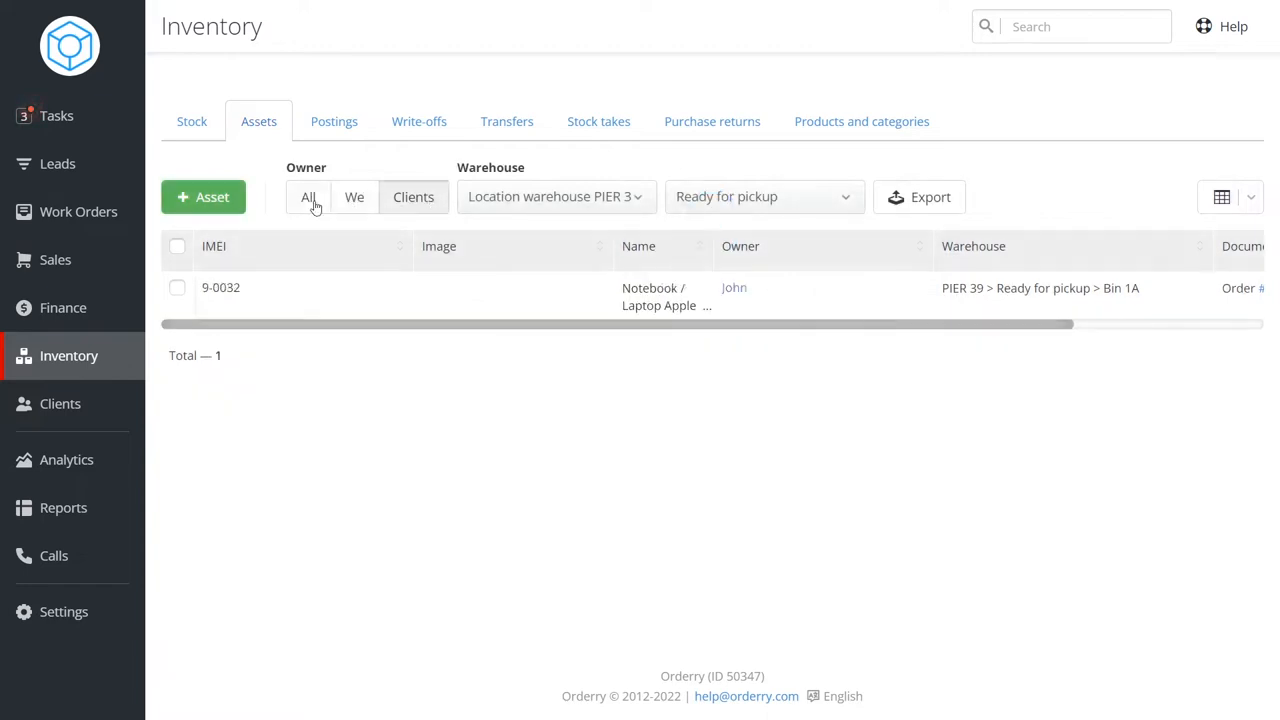
pyautogui.click(557, 196)
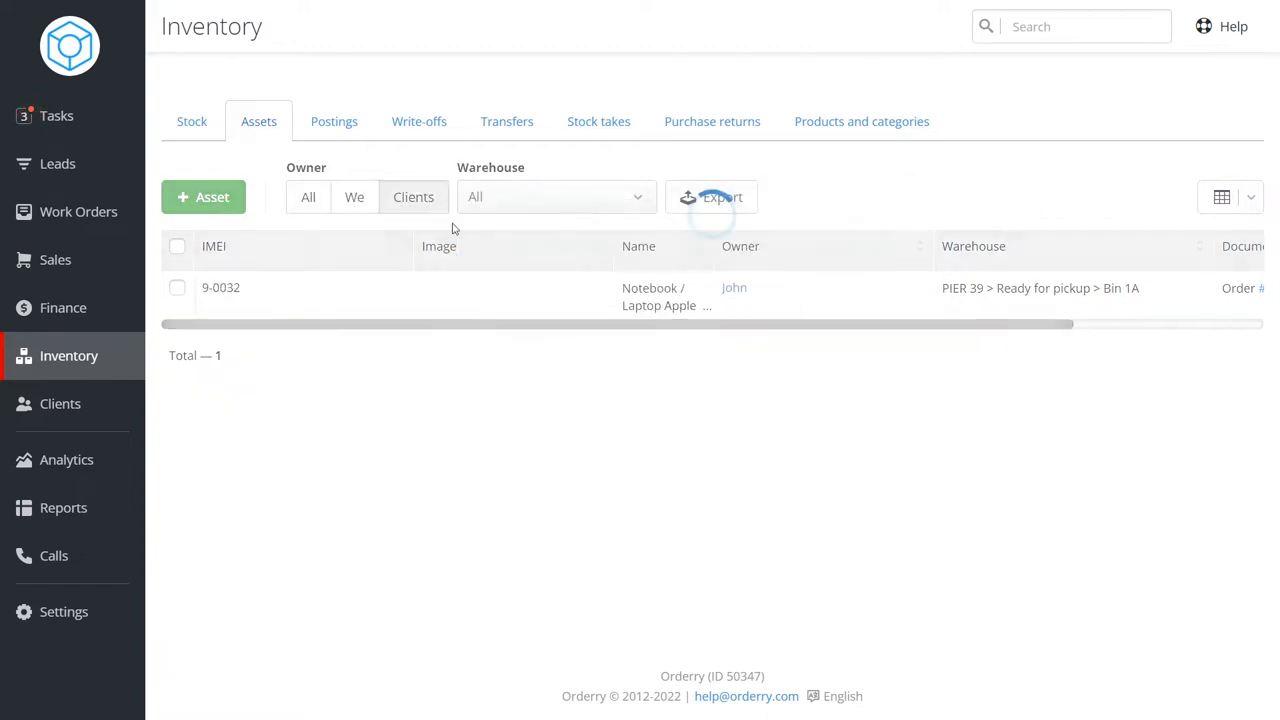
pyautogui.click(358, 208)
pyautogui.click(306, 200)
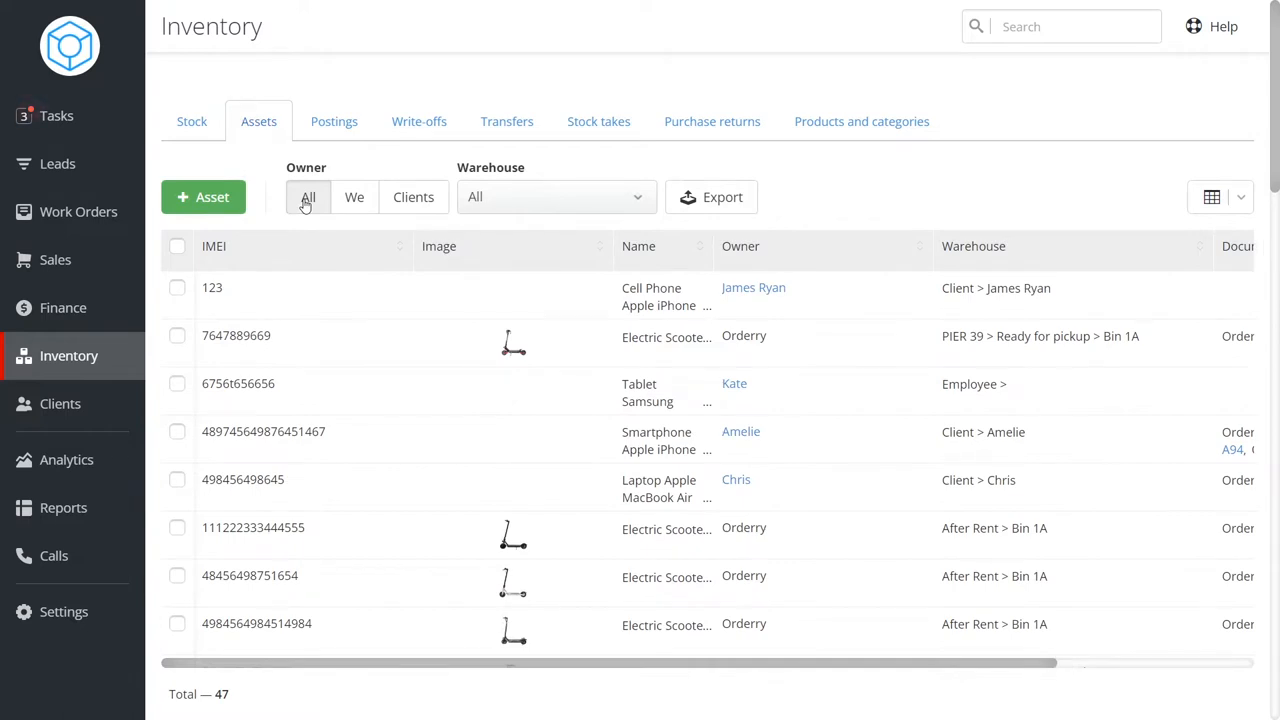
# Return to the warehouse settings and scroll through the asset warehouses.
pyautogui.click(116, 603)
pyautogui.click(258, 171)
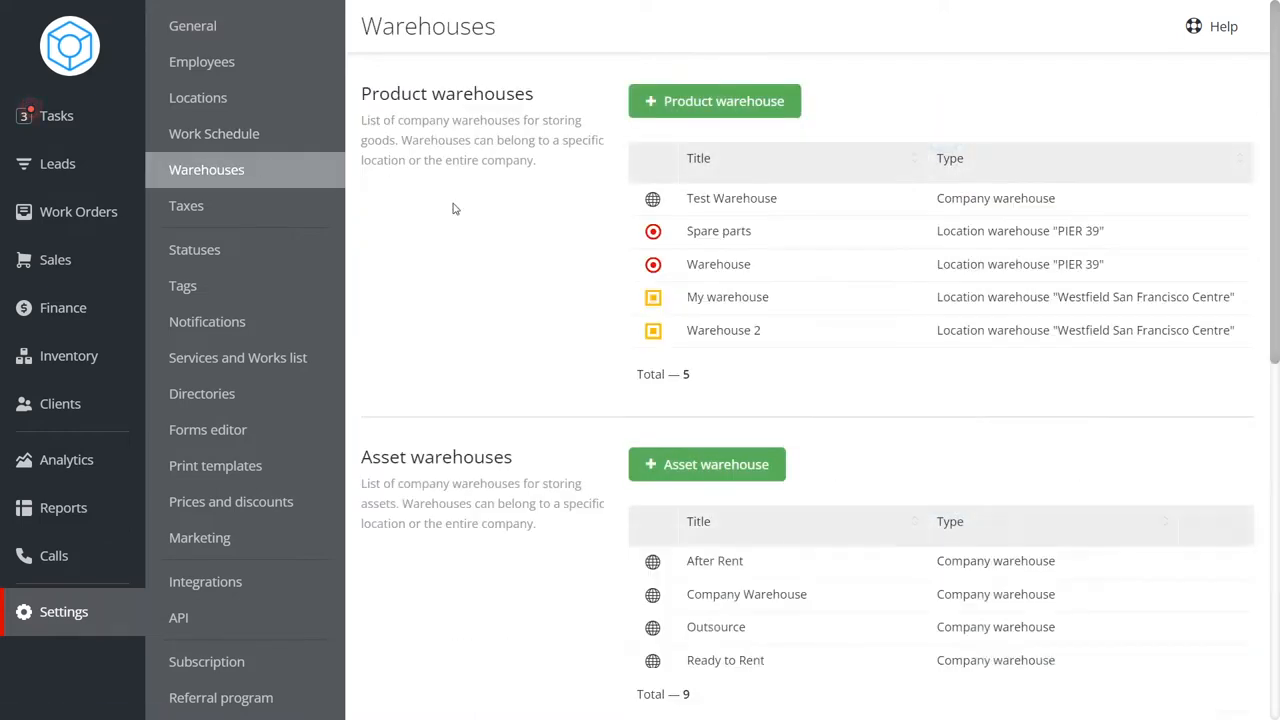
pyautogui.scroll(-3, 806, 316)
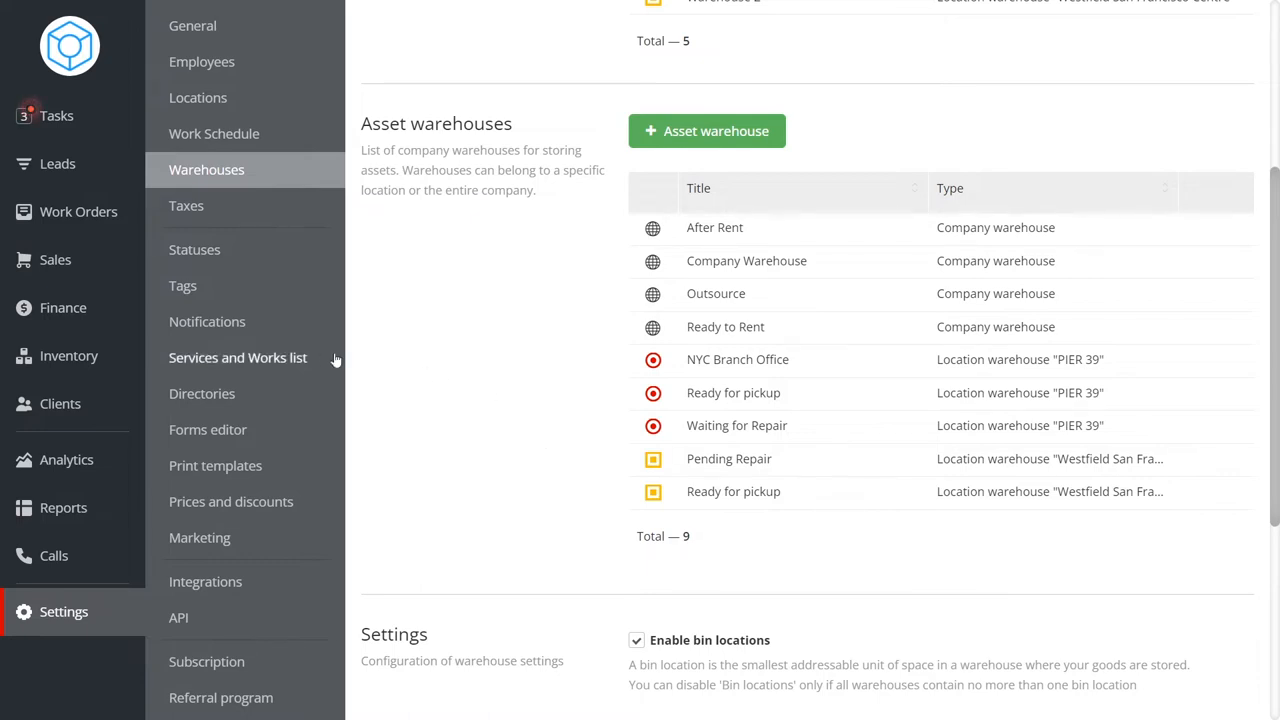
# Open the Diagnostic work order status and inspect its asset safekeeping warehouse settings.
pyautogui.click(258, 250)
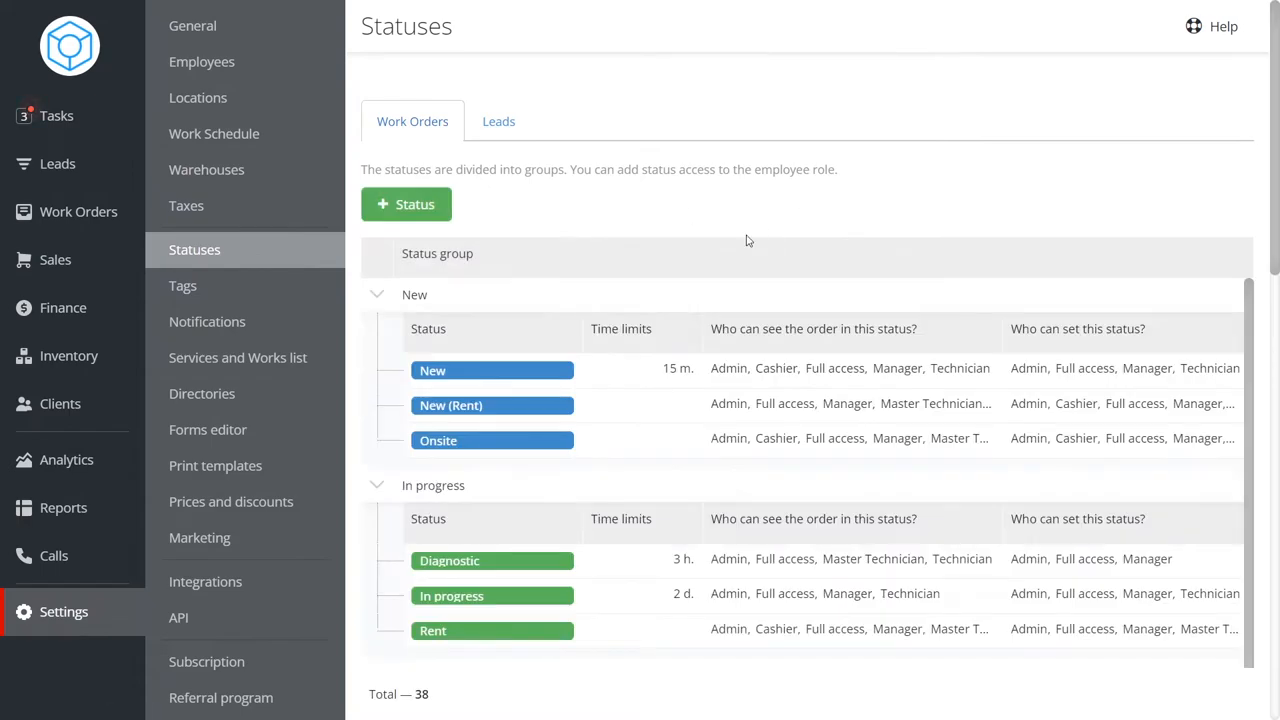
pyautogui.scroll(-2, 746, 240)
pyautogui.click(629, 373)
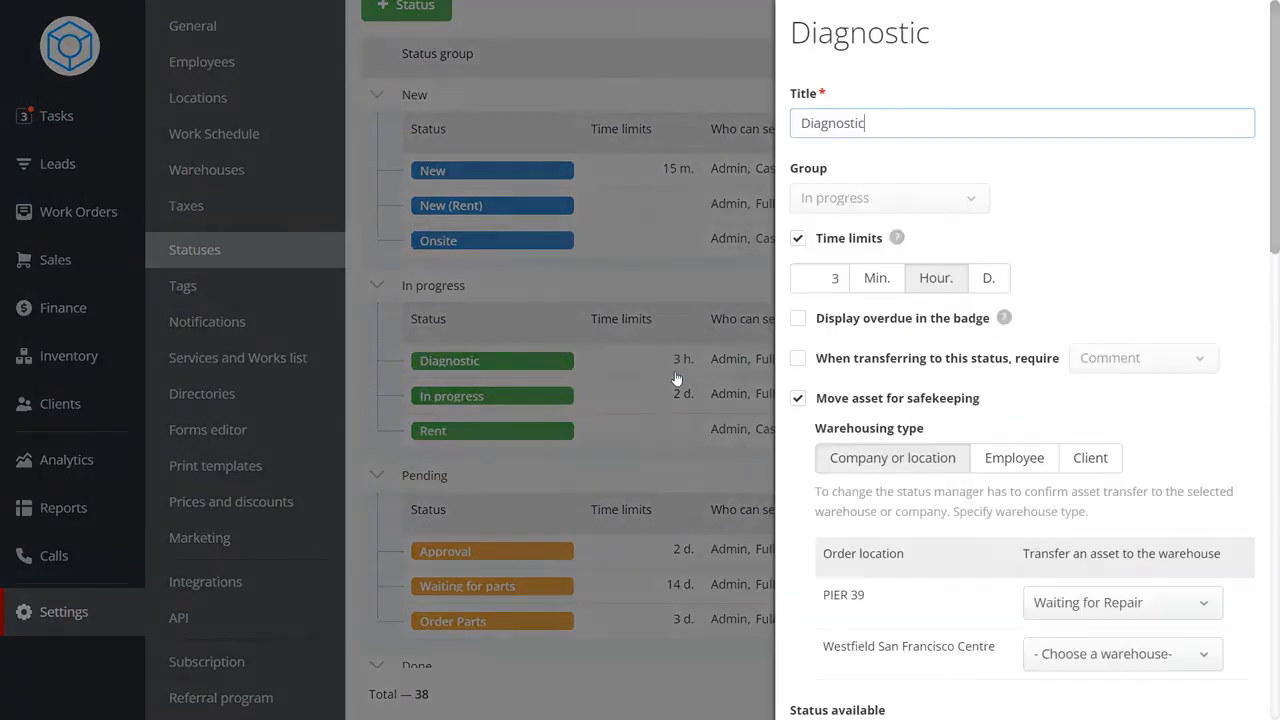
pyautogui.scroll(-1, 1145, 468)
pyautogui.click(1149, 466)
pyautogui.click(1085, 668)
pyautogui.click(652, 487)
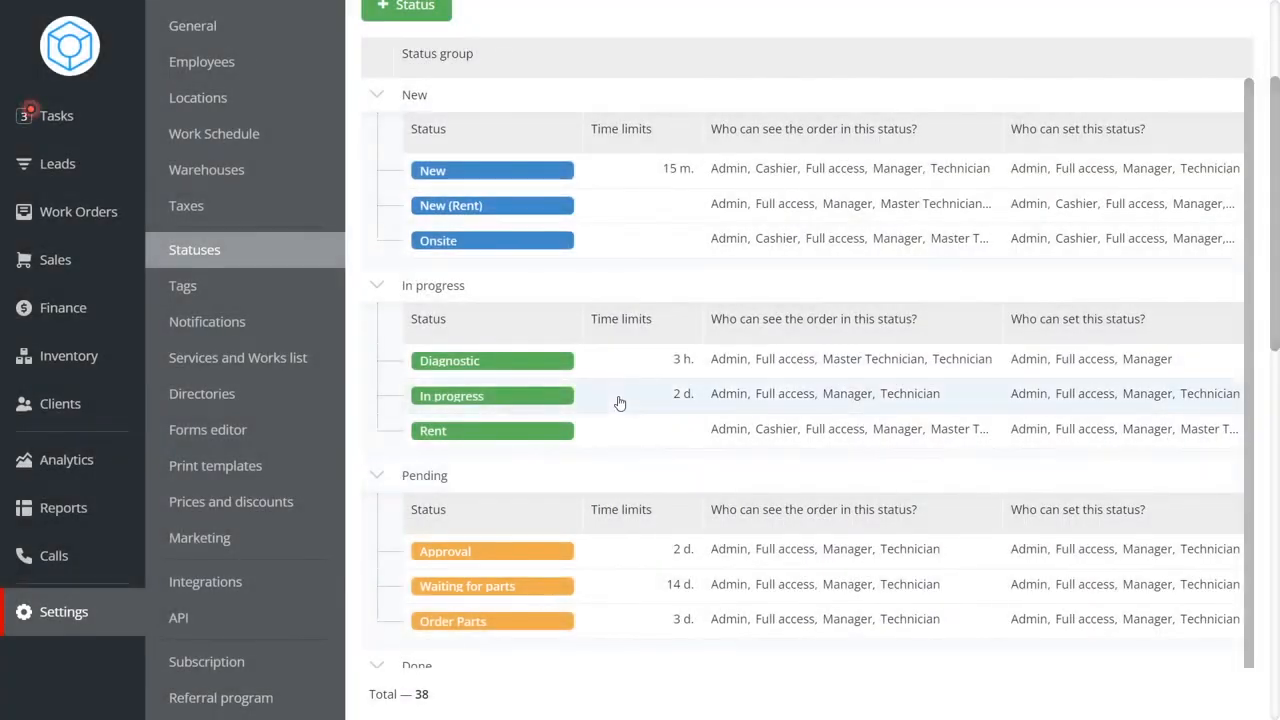
# Inspect the In progress status's asset safekeeping settings and scroll through the status list.
pyautogui.click(620, 403)
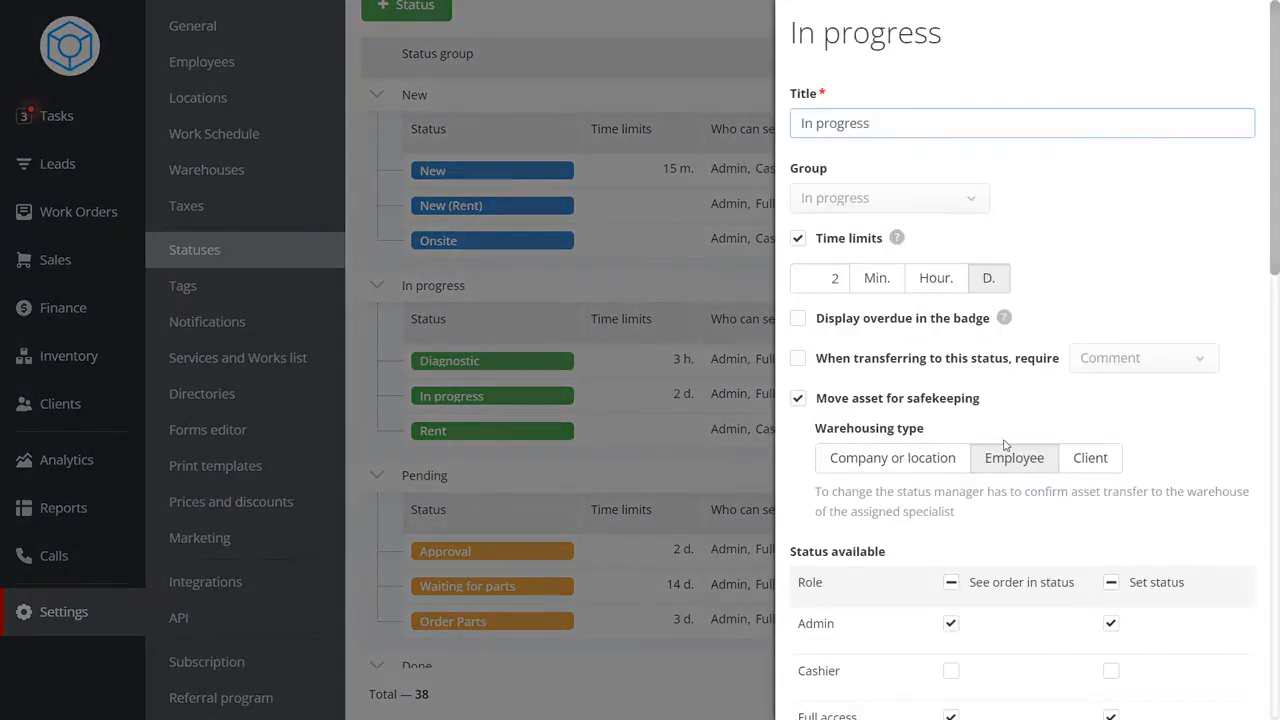
pyautogui.click(609, 489)
pyautogui.scroll(-3, 629, 451)
pyautogui.scroll(-1, 678, 451)
pyautogui.click(646, 420)
pyautogui.scroll(-1, 1110, 485)
pyautogui.scroll(-1, 1110, 493)
# Open the Closed status and inspect its asset safekeeping and role settings.
pyautogui.click(722, 478)
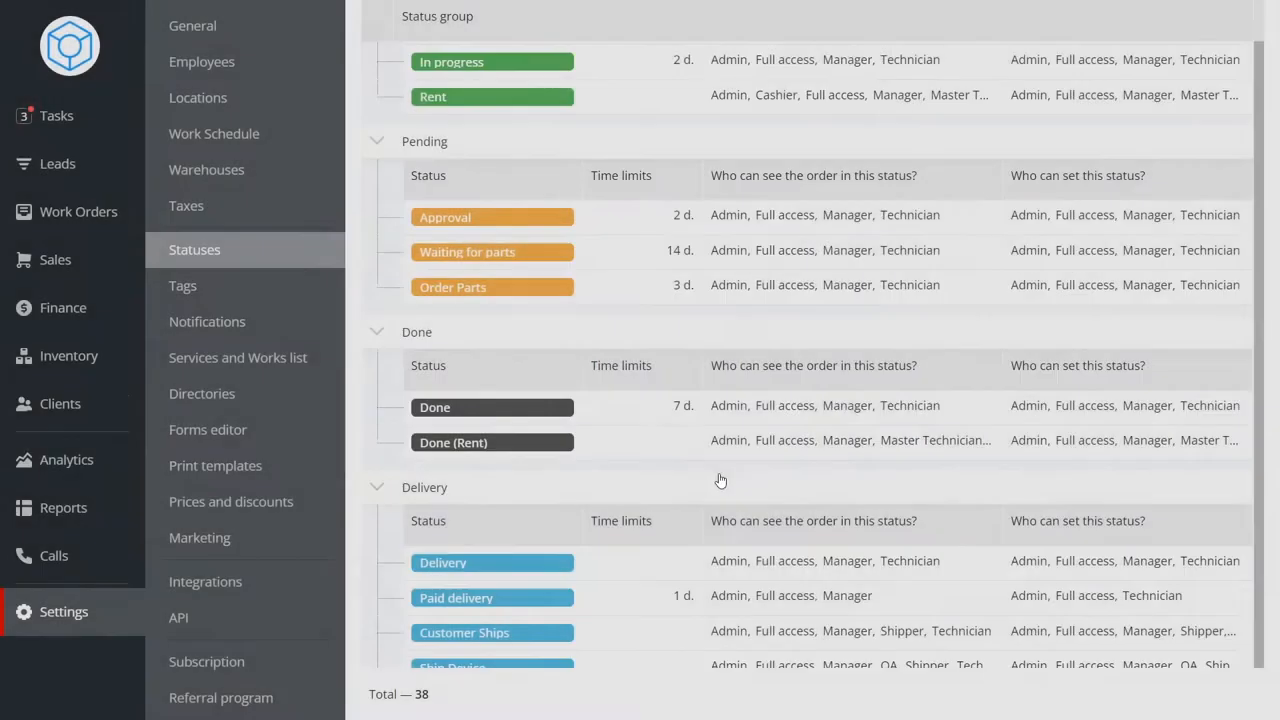
pyautogui.scroll(-4, 600, 477)
pyautogui.click(640, 477)
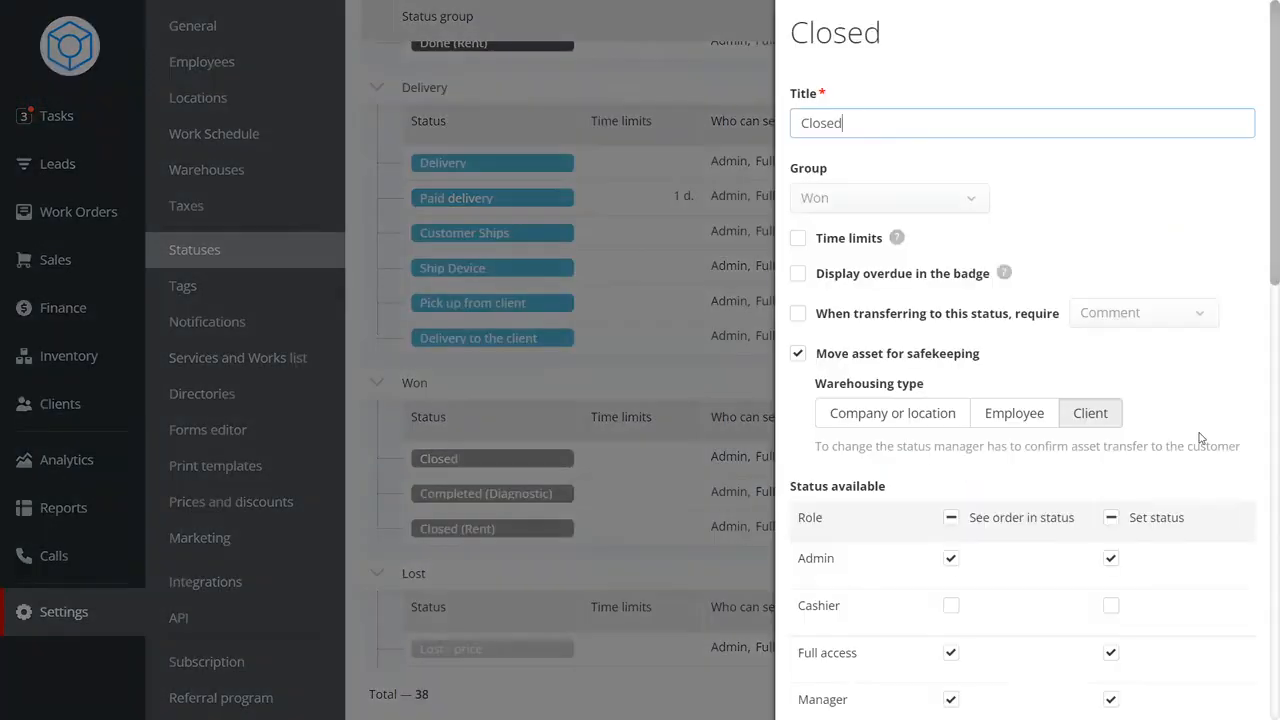
pyautogui.scroll(-1, 1085, 260)
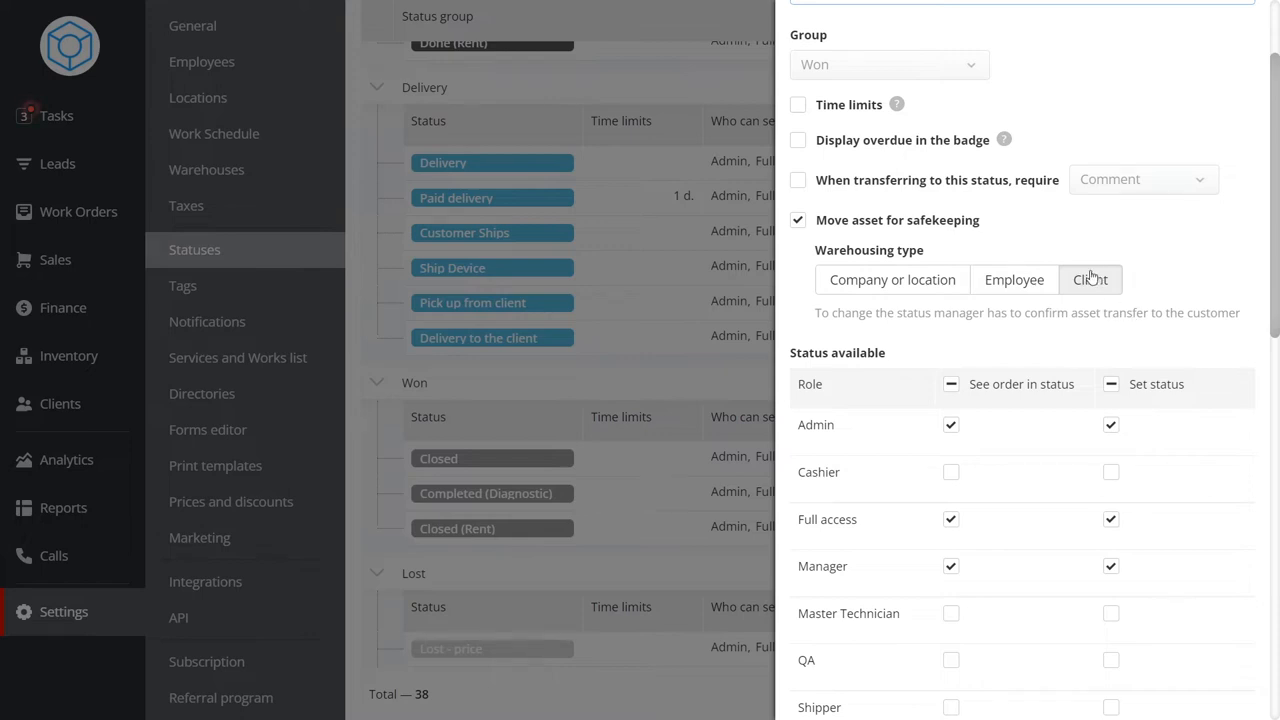
pyautogui.click(660, 390)
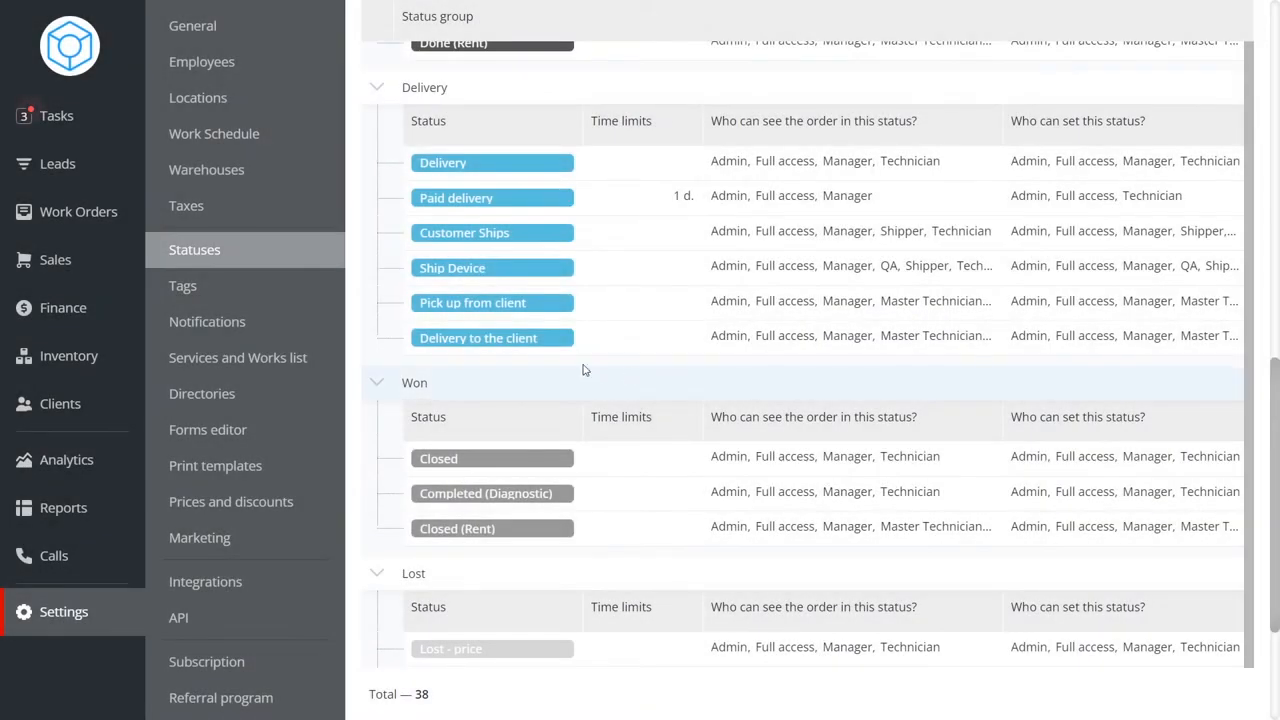
# Create a company asset warehouse titled Test and save it.
pyautogui.click(235, 168)
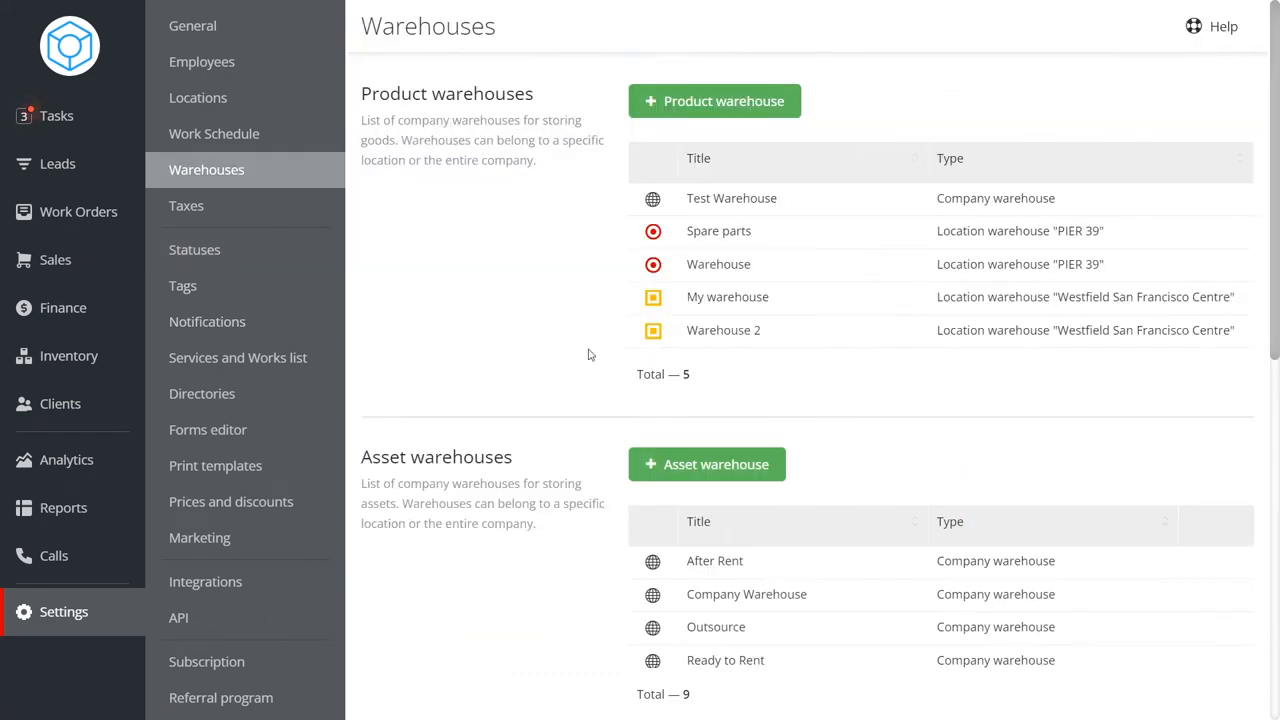
pyautogui.scroll(-2, 906, 406)
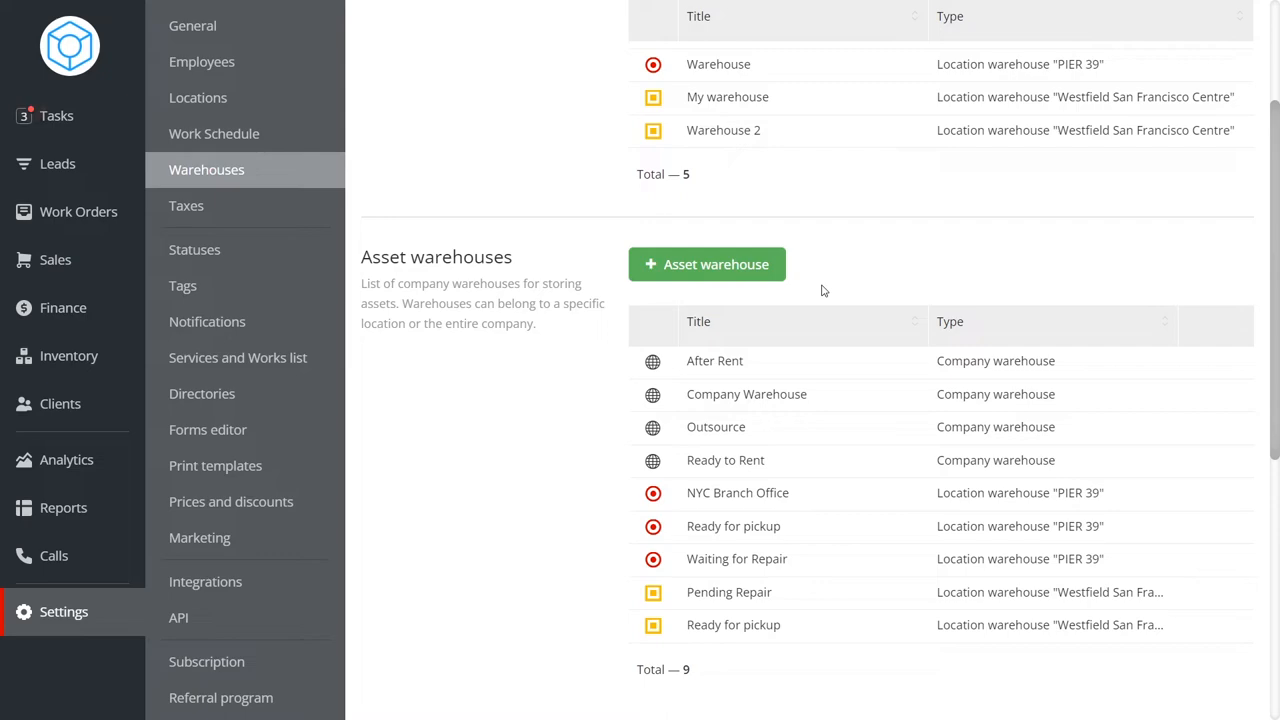
pyautogui.click(729, 276)
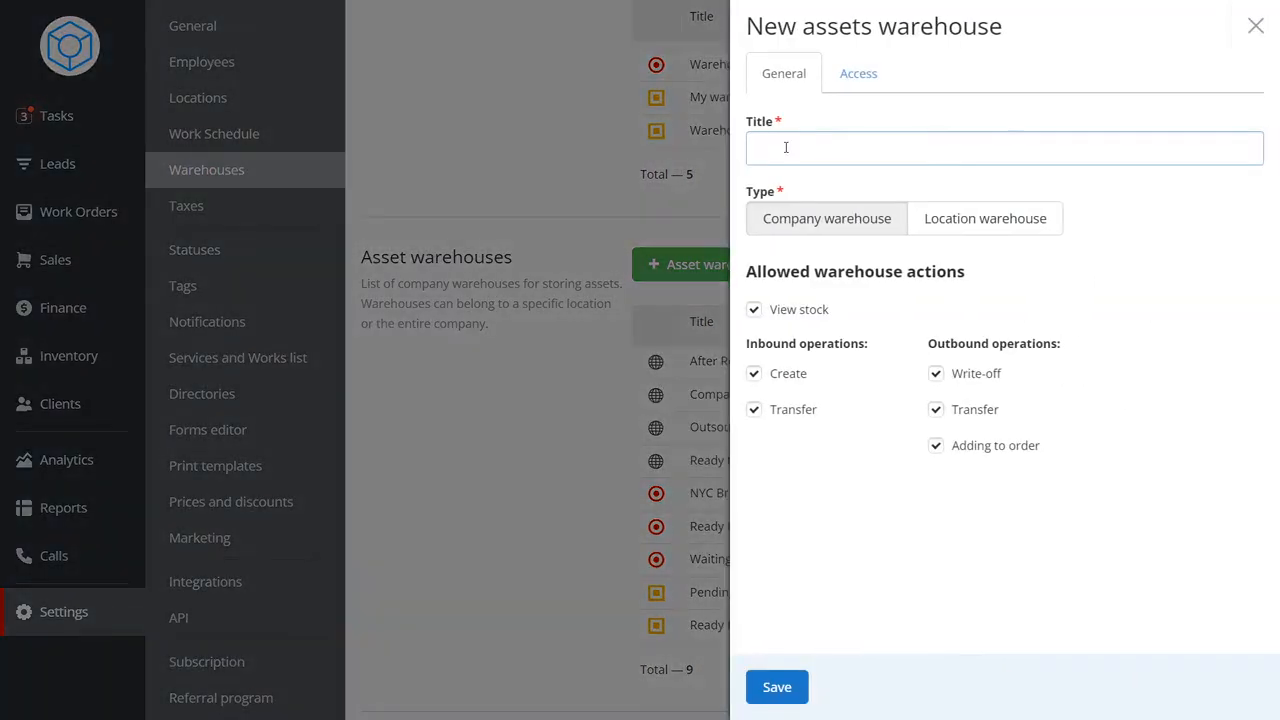
pyautogui.click(1022, 210)
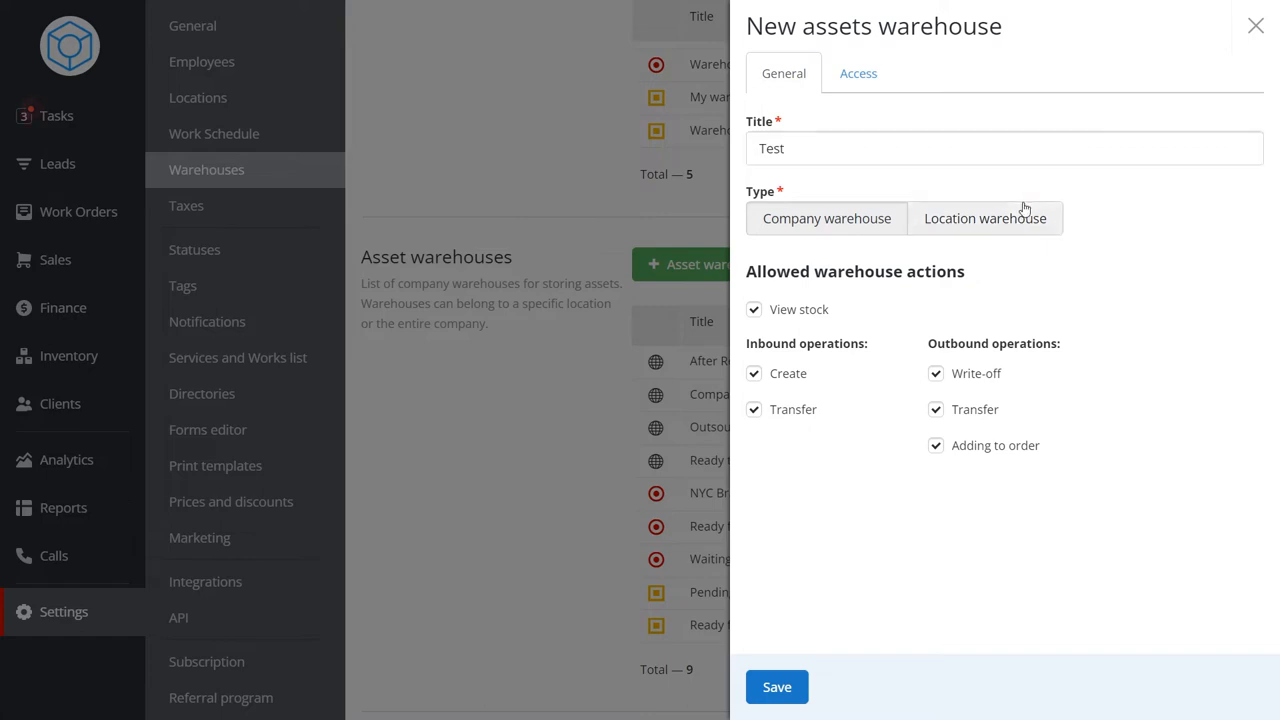
pyautogui.click(857, 228)
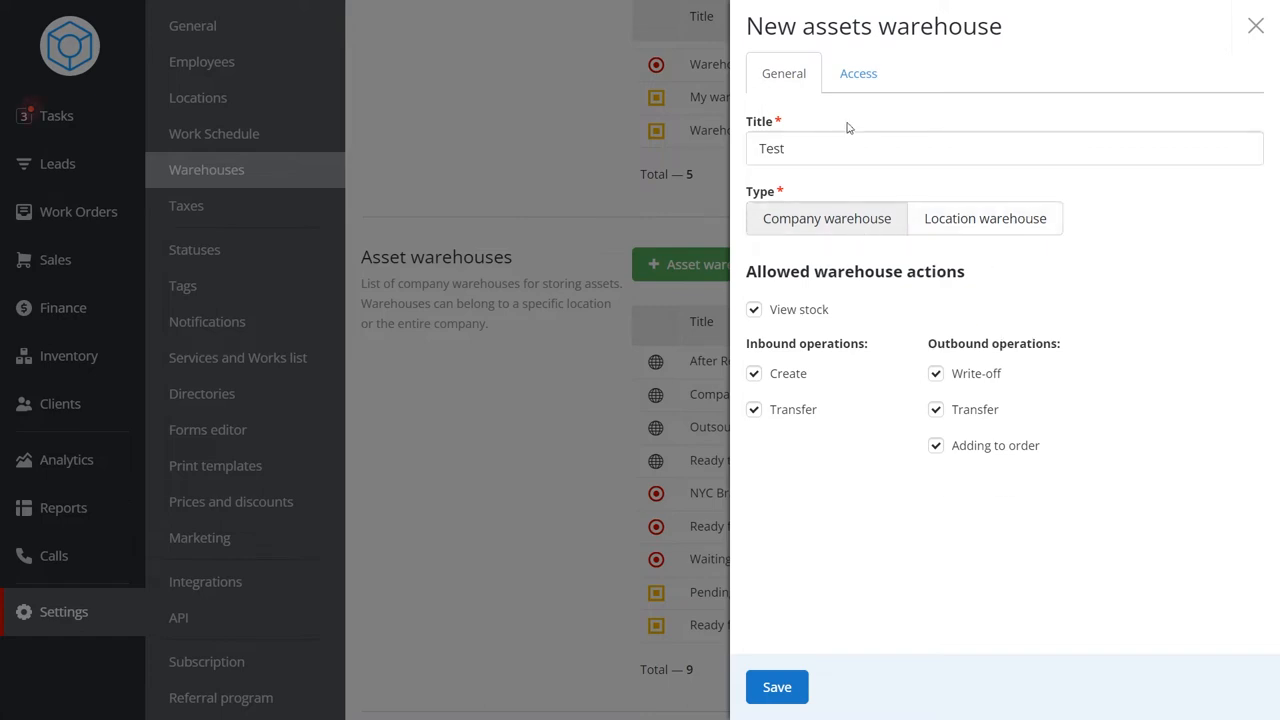
pyautogui.click(858, 74)
pyautogui.click(790, 687)
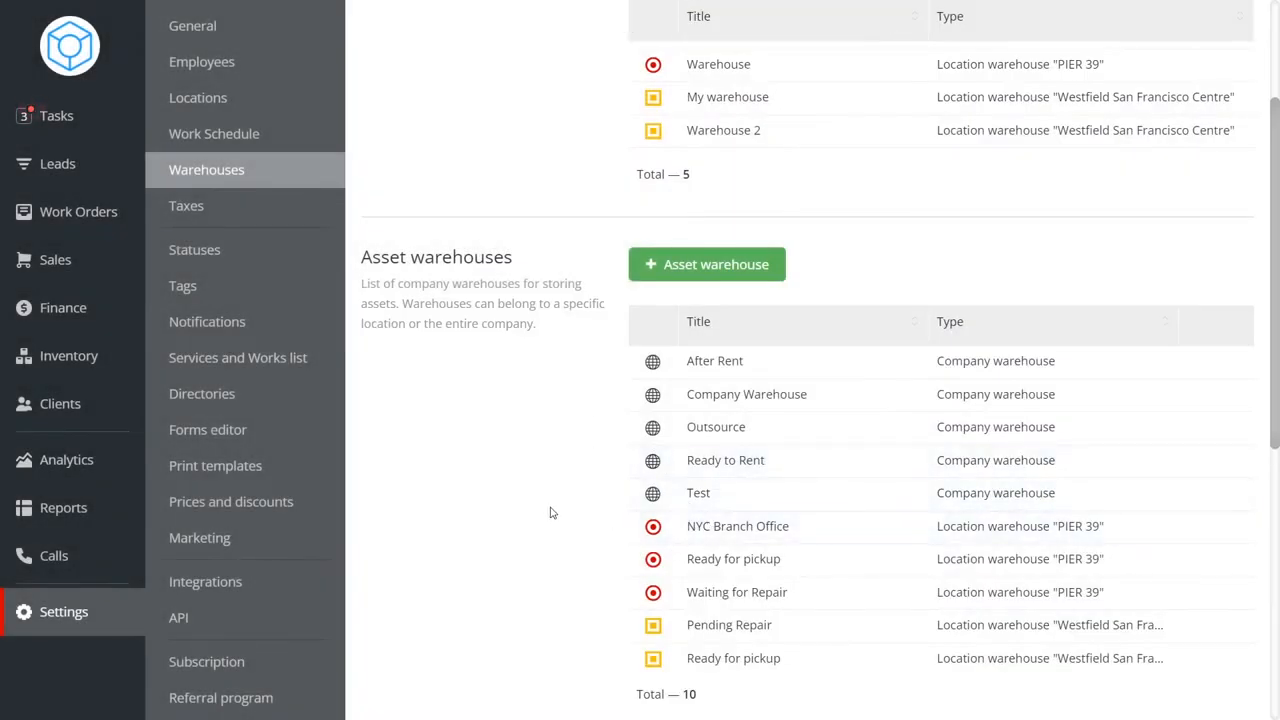
# Filter the inventory assets list to show only company warehouse assets.
pyautogui.click(69, 355)
pyautogui.click(255, 121)
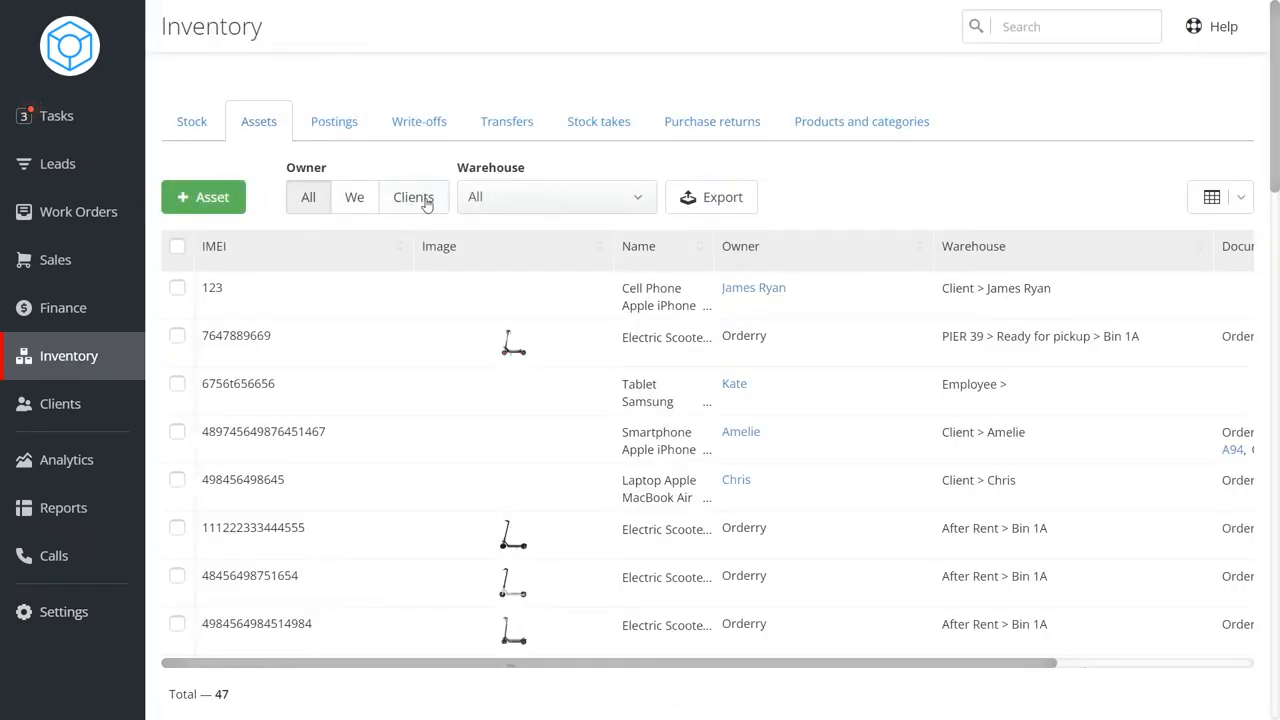
pyautogui.click(503, 197)
pyautogui.click(508, 240)
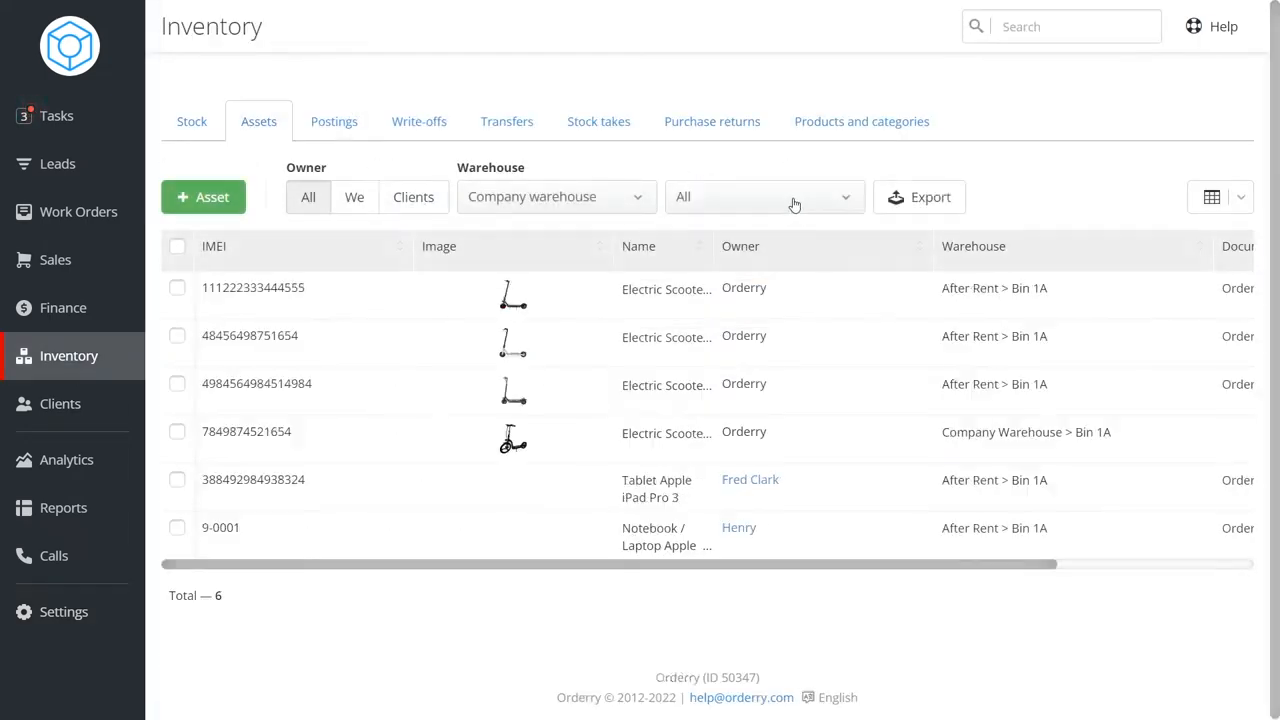
pyautogui.click(803, 200)
# Filter the assets list by location warehouse PIER 39 and the Ready for pickup warehouse.
pyautogui.click(570, 197)
pyautogui.click(571, 220)
pyautogui.click(630, 197)
pyautogui.click(545, 258)
pyautogui.click(823, 197)
pyautogui.click(823, 205)
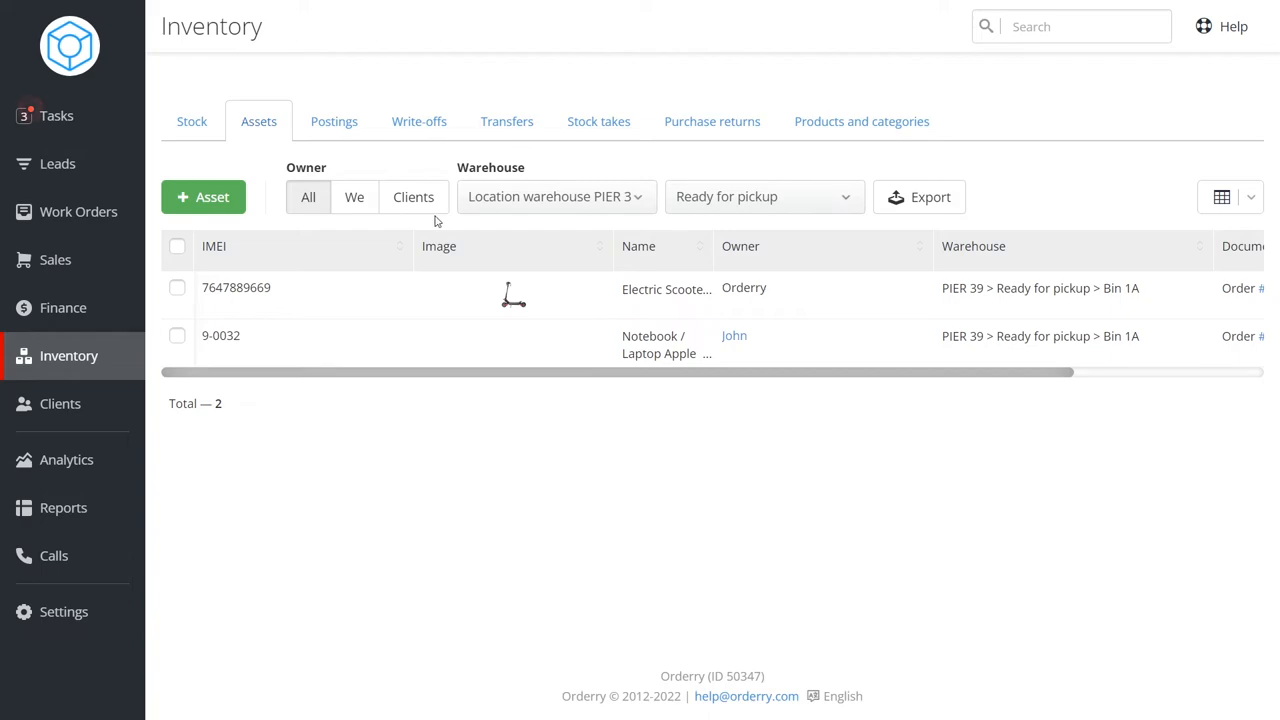
# Open the Spare parts product warehouse in settings and view its bins.
pyautogui.click(84, 612)
pyautogui.click(279, 170)
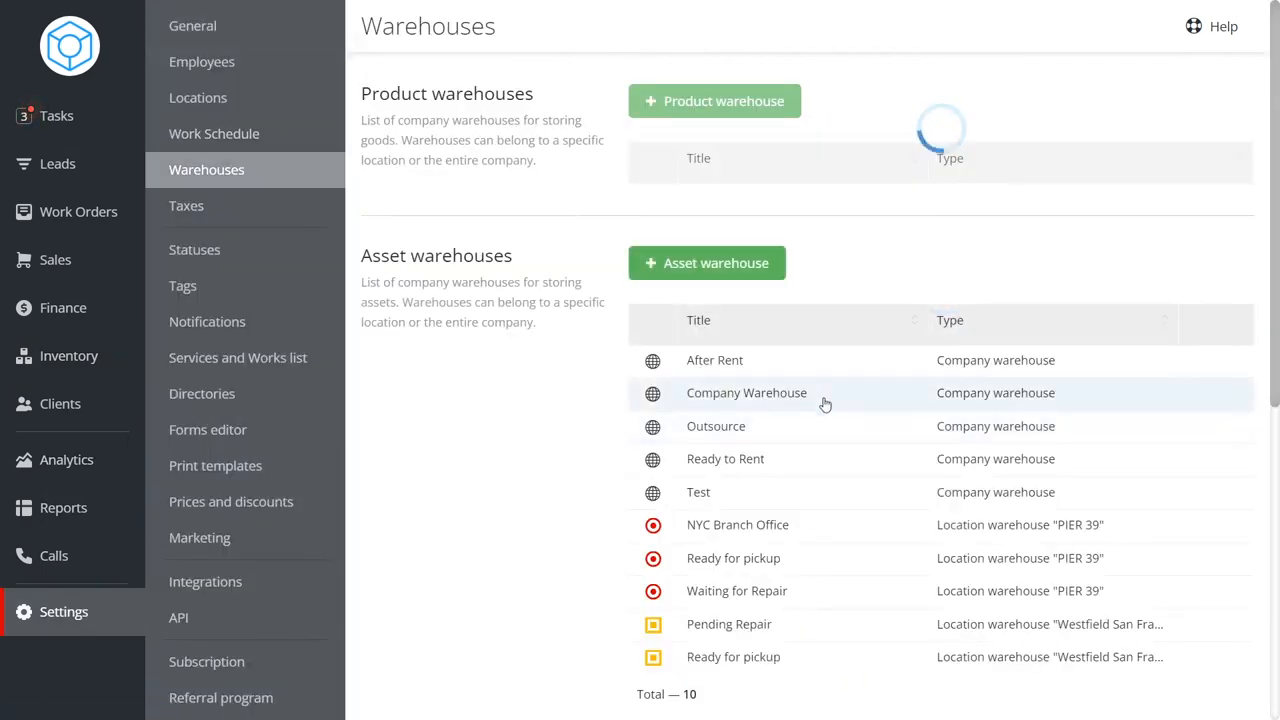
pyautogui.scroll(-5, 826, 403)
pyautogui.scroll(-1, 826, 403)
pyautogui.moveTo(776, 340)
pyautogui.mouseDown()
pyautogui.moveTo(650, 340)
pyautogui.moveTo(765, 342)
pyautogui.mouseUp()
pyautogui.scroll(6, 806, 349)
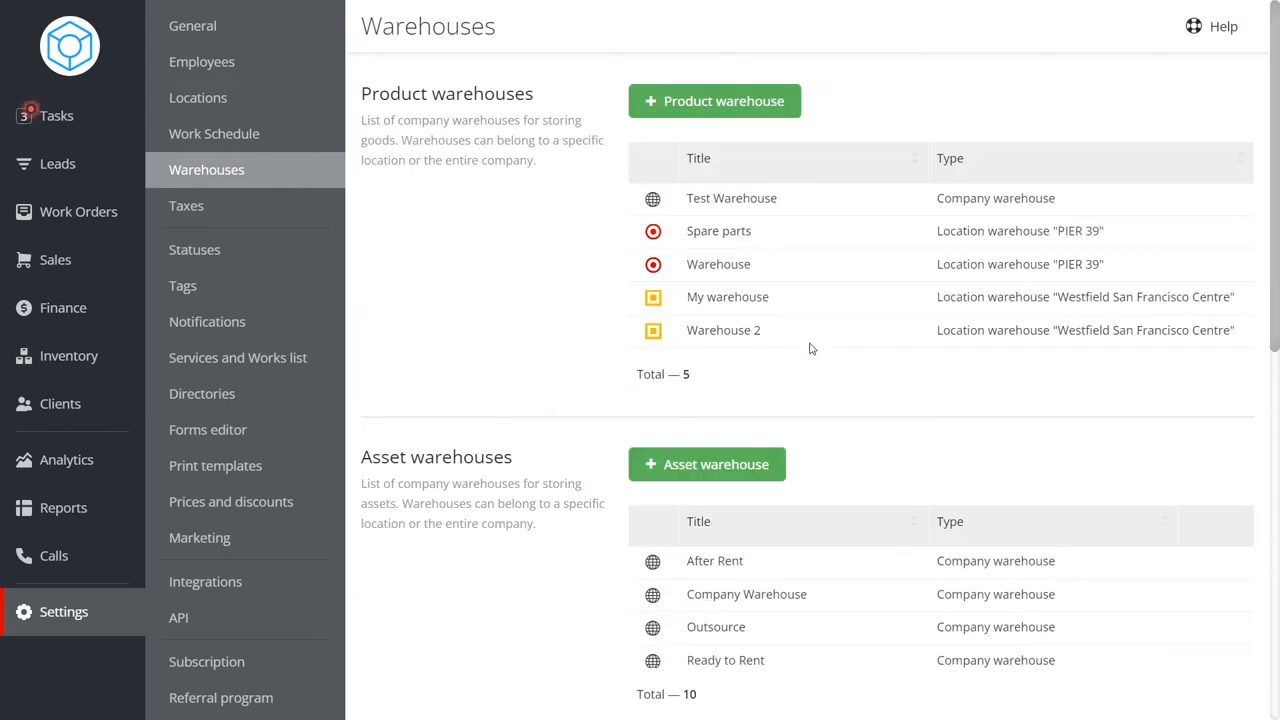
pyautogui.click(785, 245)
pyautogui.click(921, 74)
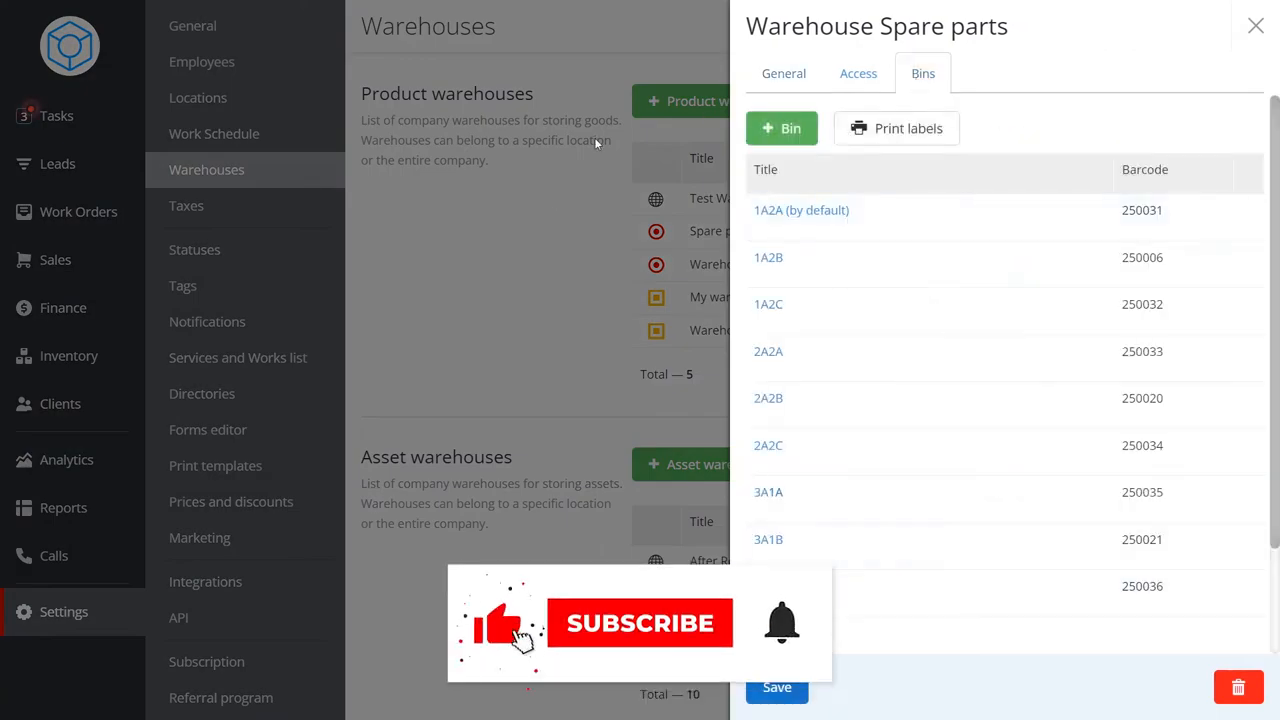
# Close the Spare parts warehouse panel without saving and go to the inventory stock list.
pyautogui.click(550, 231)
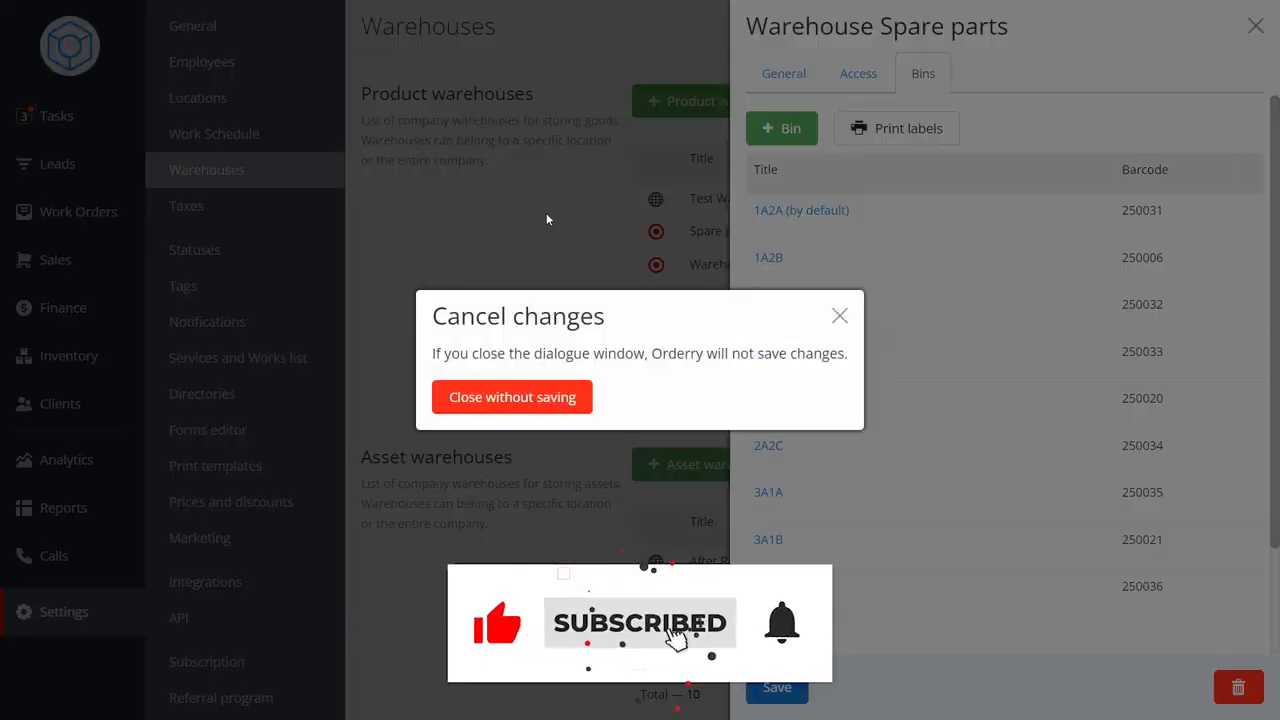
pyautogui.click(534, 401)
pyautogui.click(60, 356)
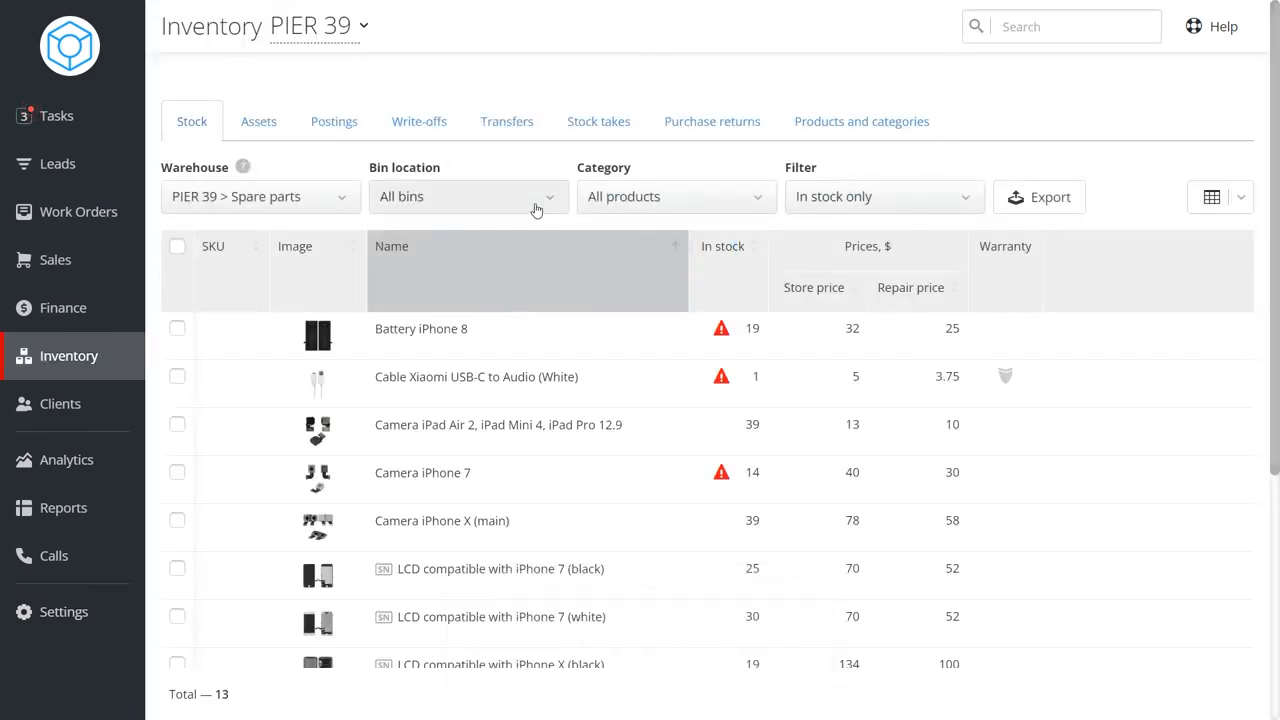
# Examine the bin location options and the stock of the PIER 39 > Spare parts warehouse.
pyautogui.click(540, 200)
pyautogui.click(553, 173)
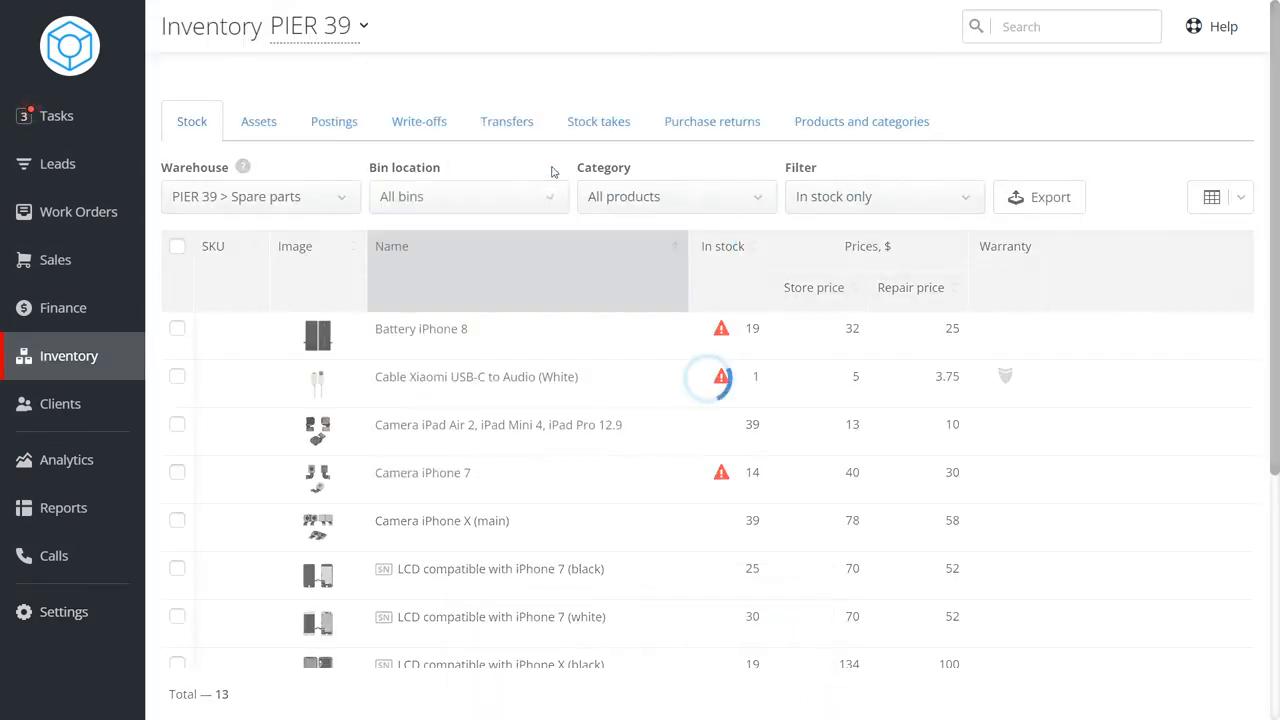
pyautogui.scroll(-2, 503, 388)
pyautogui.scroll(2, 503, 388)
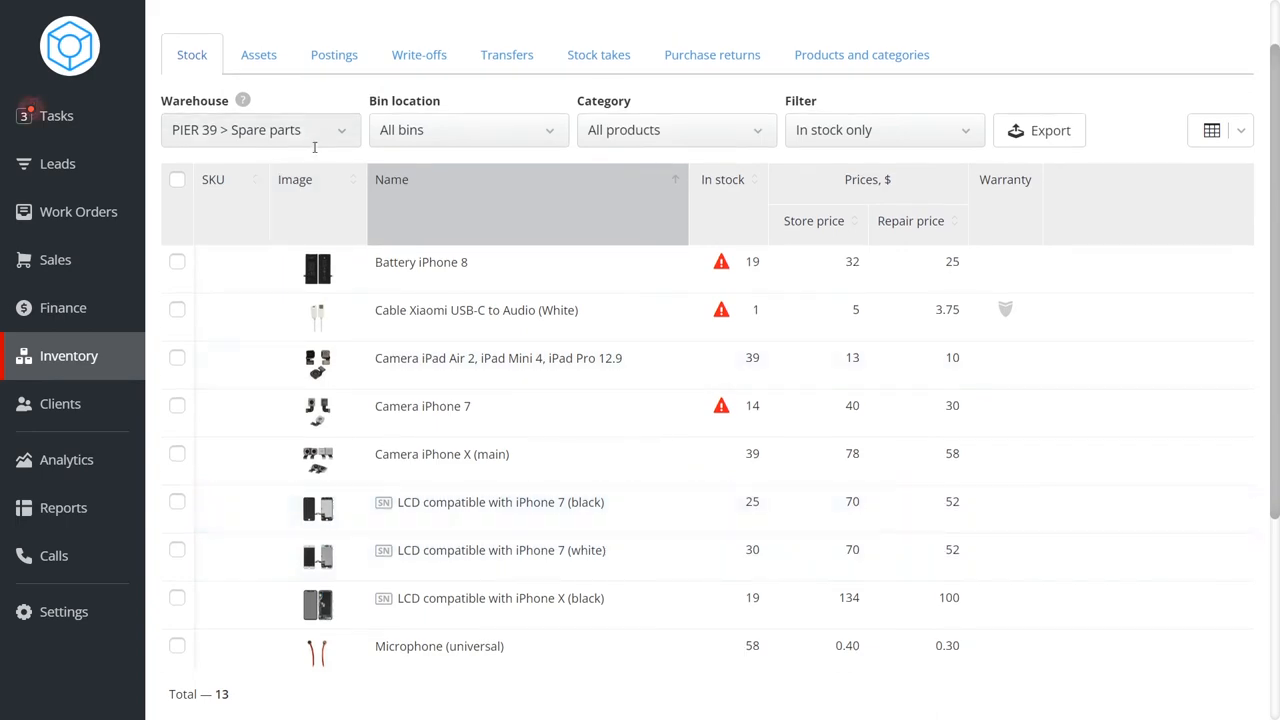
# Switch the stock list's warehouse filter to PIER 39 > Warehouse.
pyautogui.click(255, 130)
pyautogui.click(249, 265)
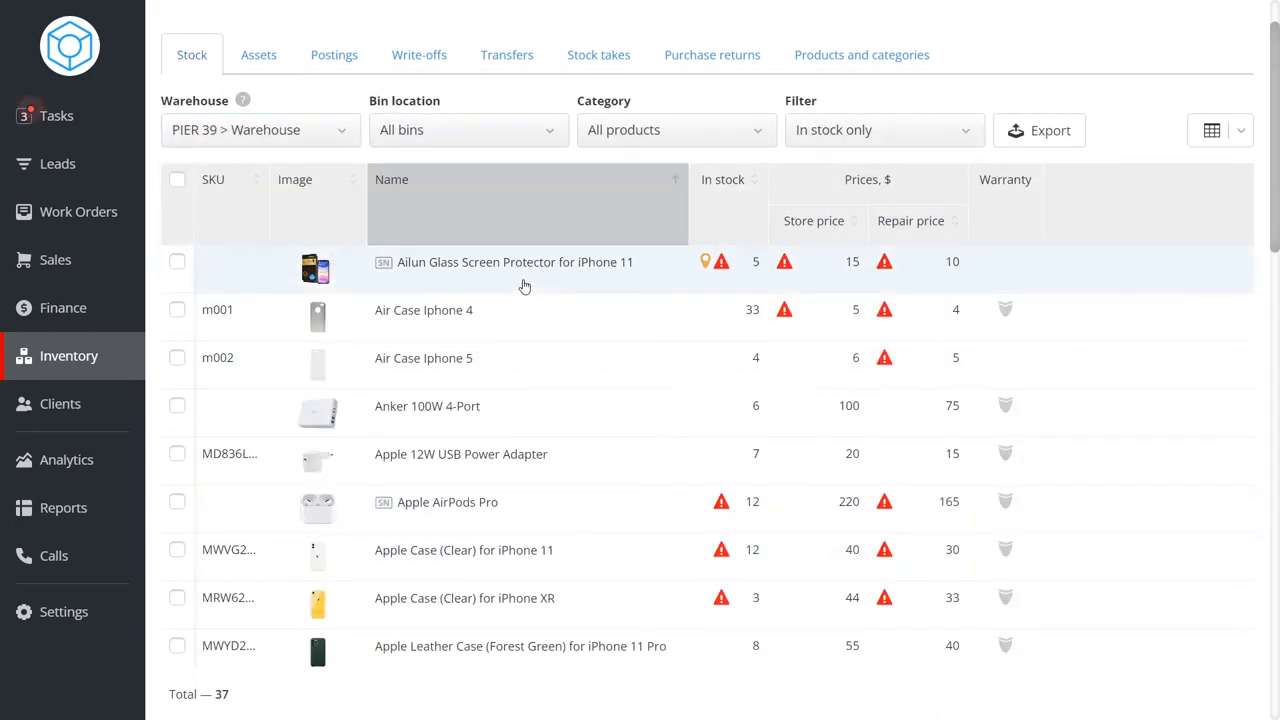
pyautogui.scroll(1, 524, 287)
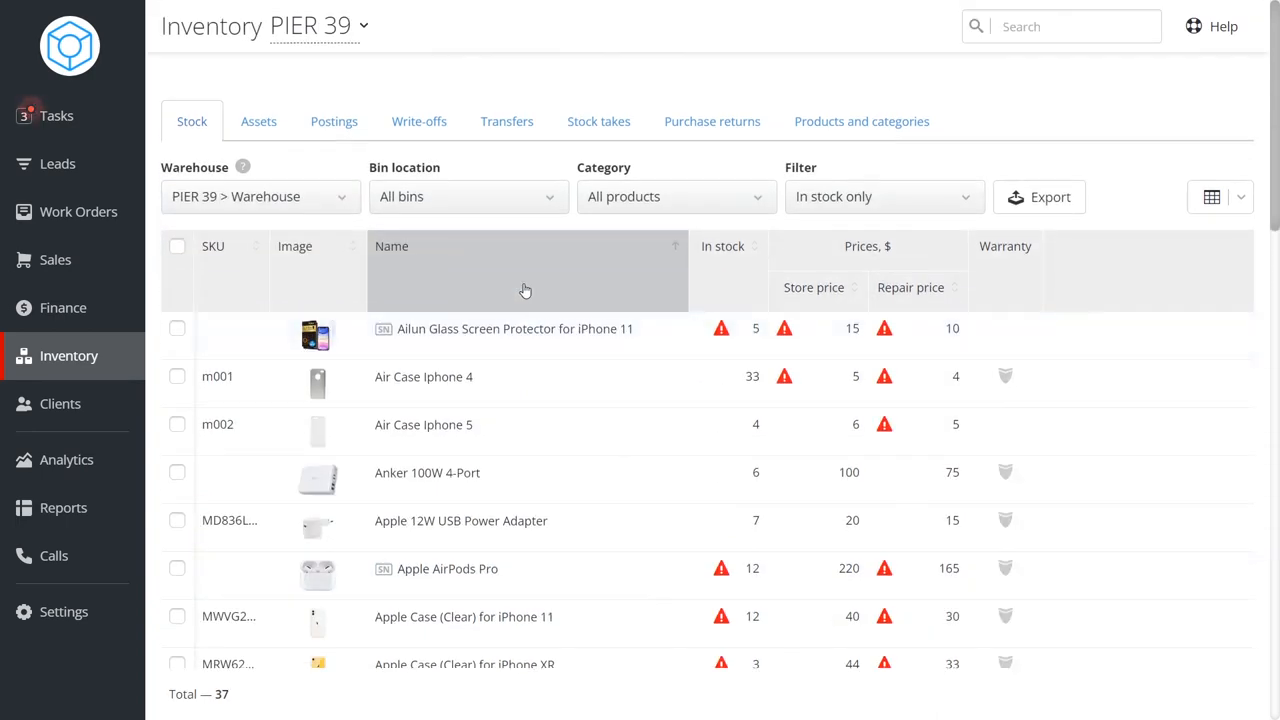